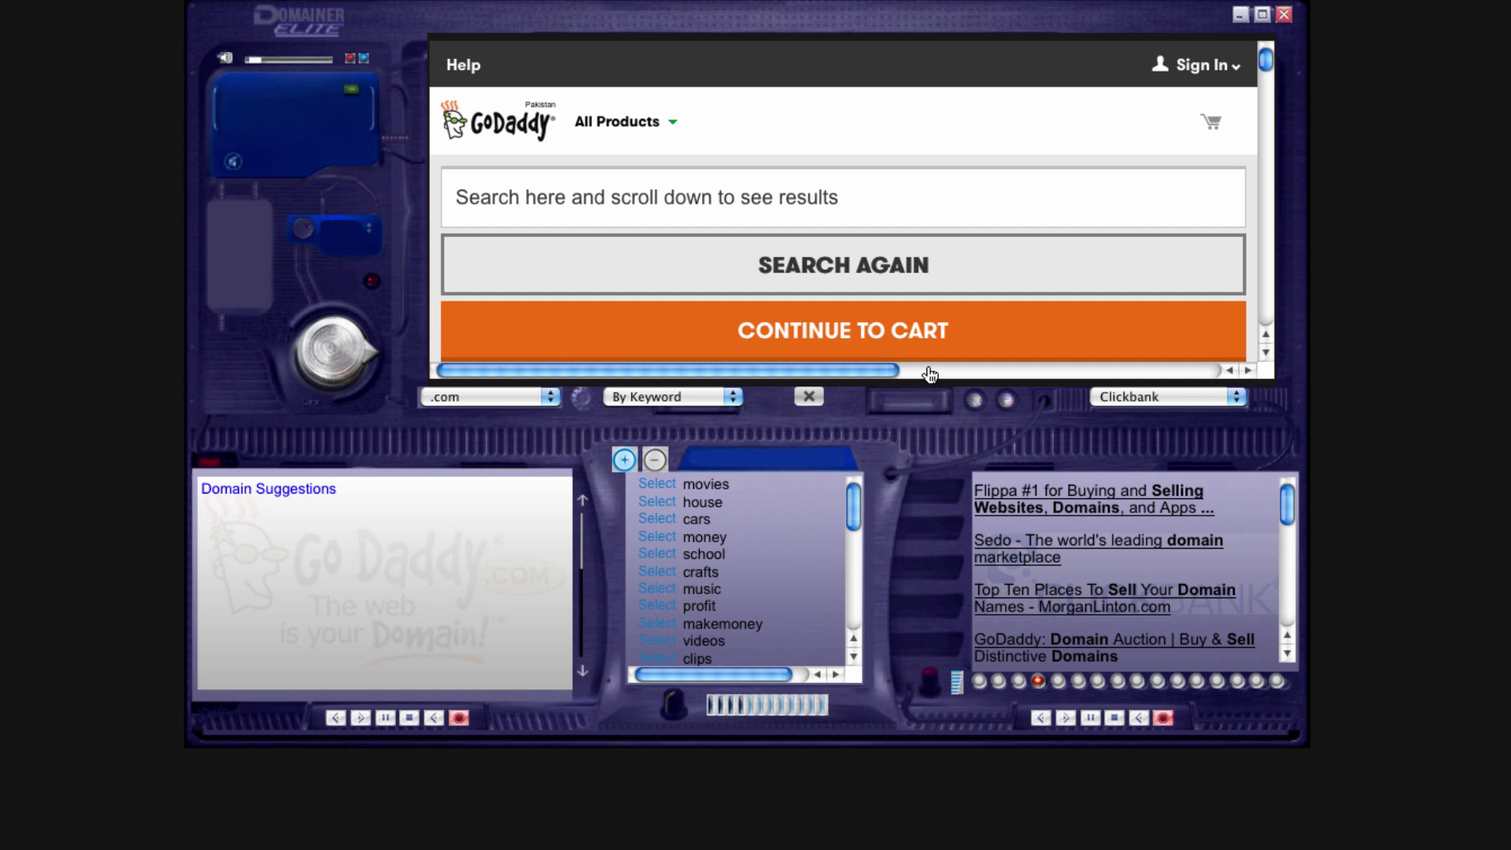
Change the search mode from By Keyword to Expired Domains, listing names like storagehead.com
left_click(673, 396)
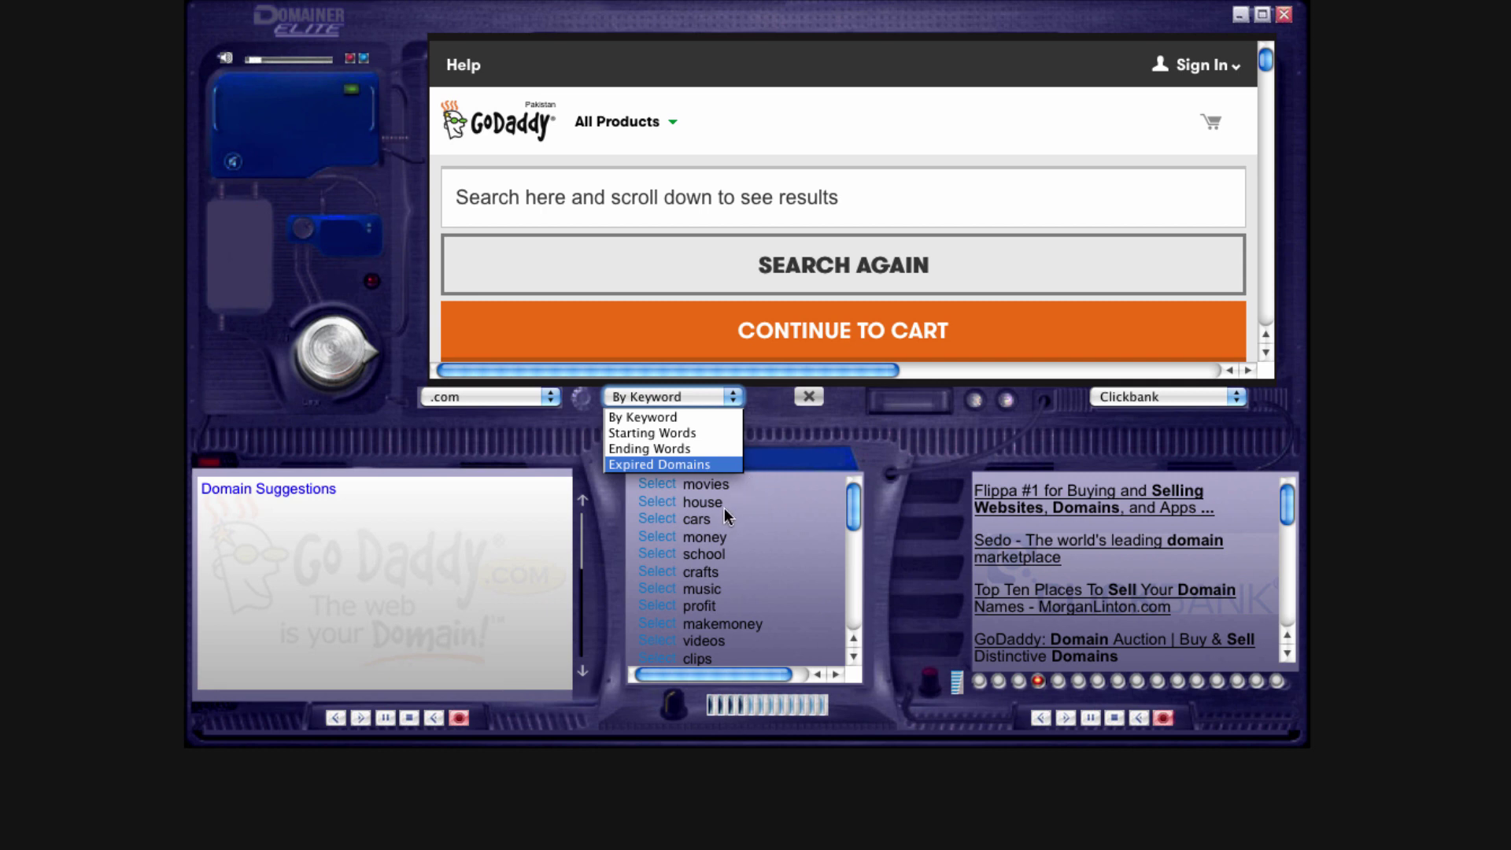
left_click(761, 470)
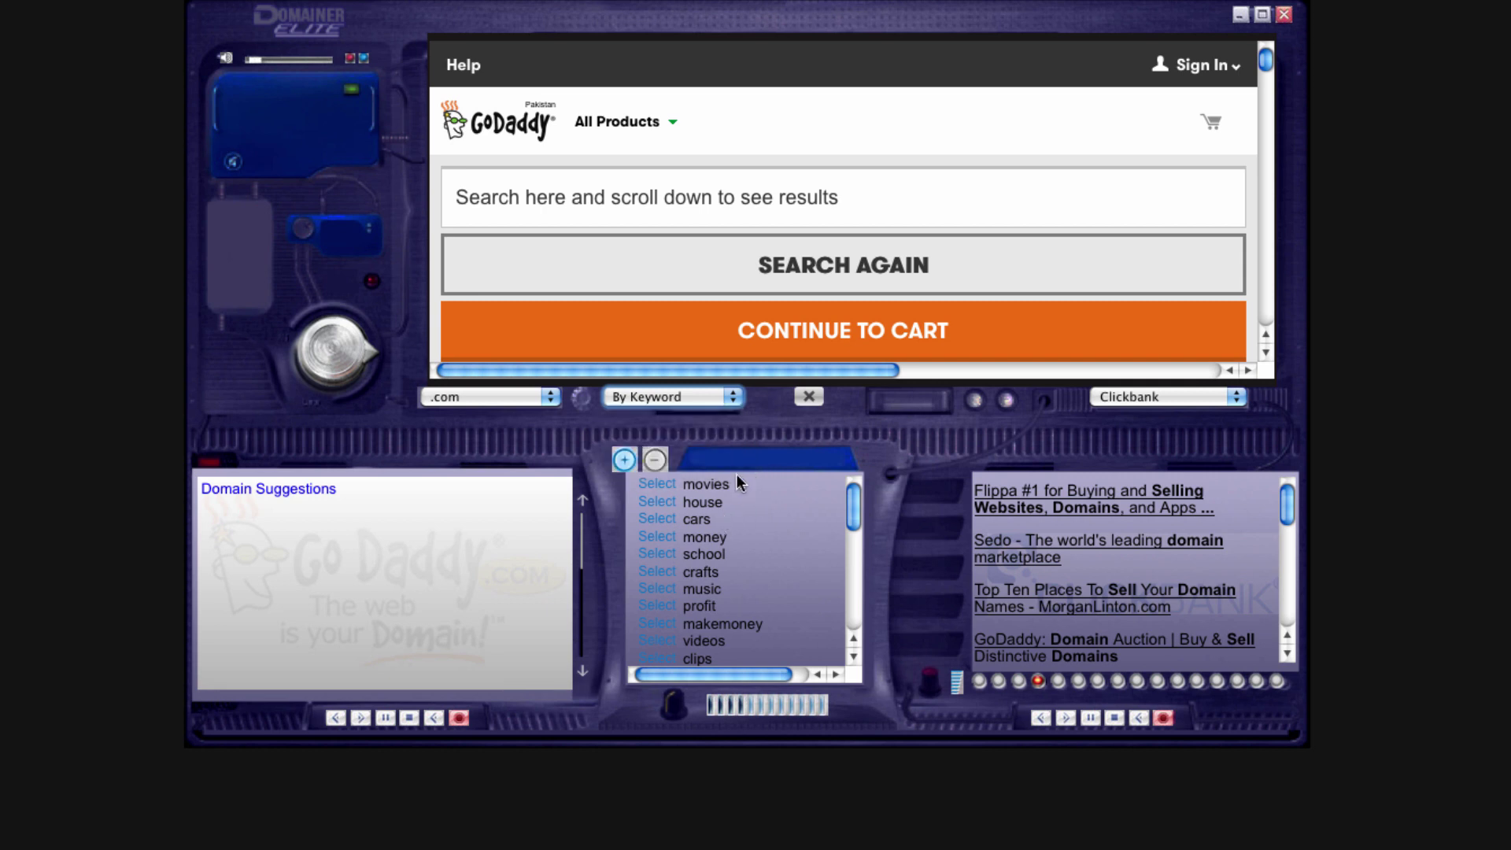
left_click_drag(730, 485, 680, 482)
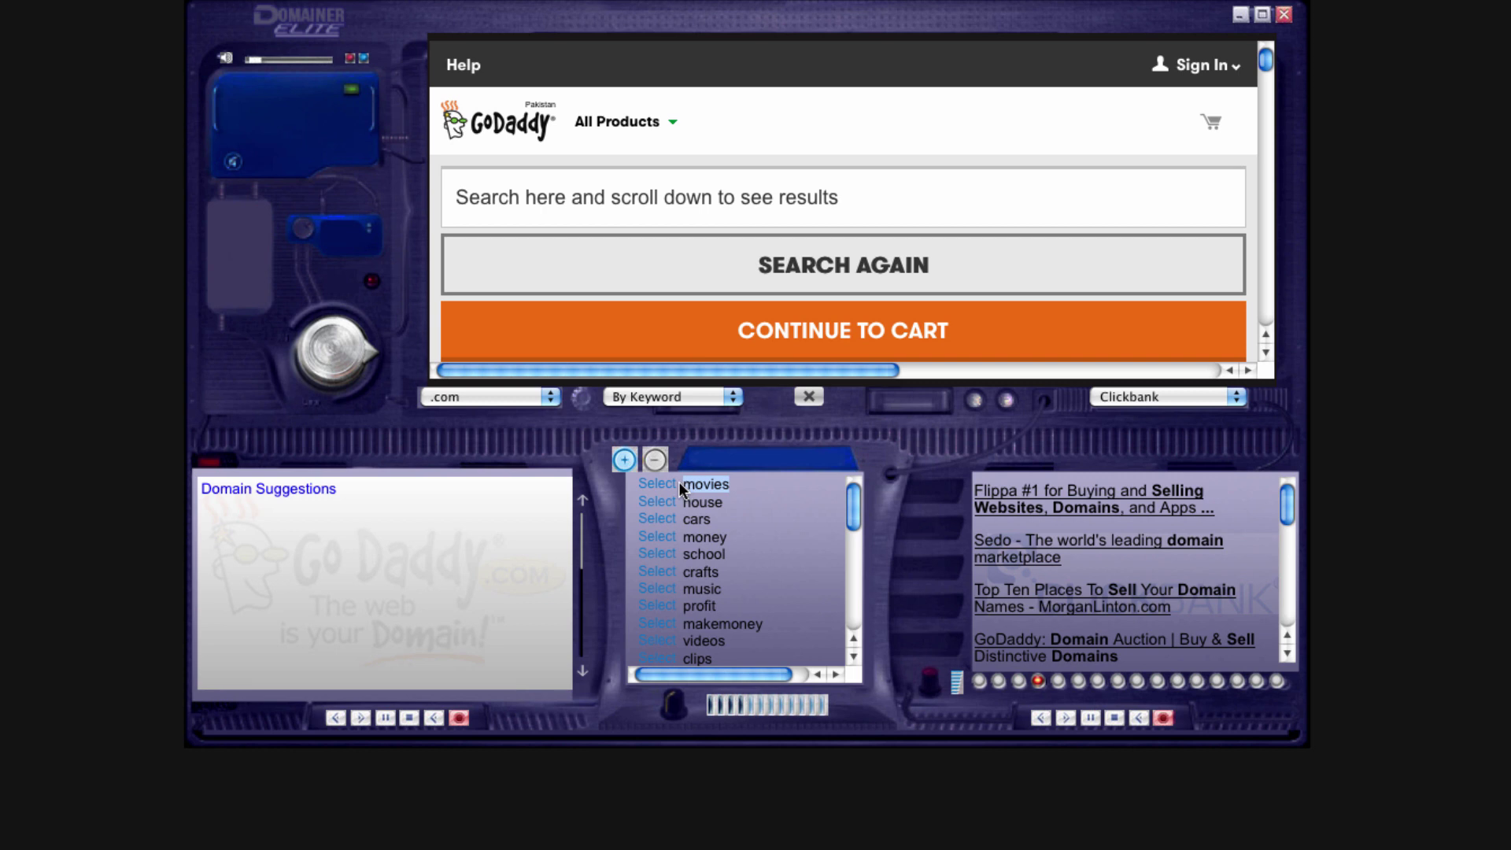
left_click(697, 396)
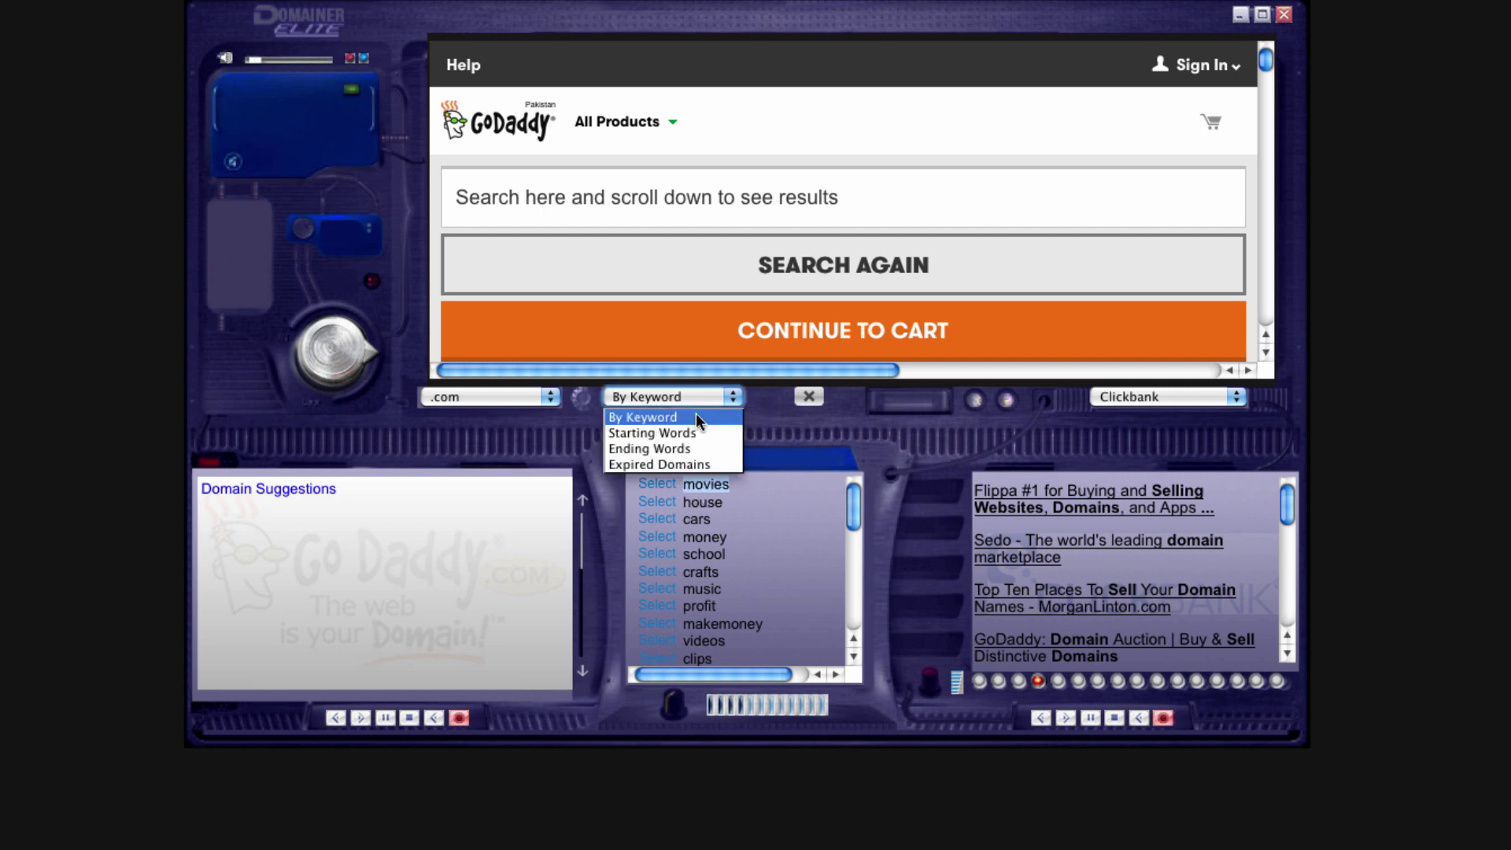
left_click(691, 464)
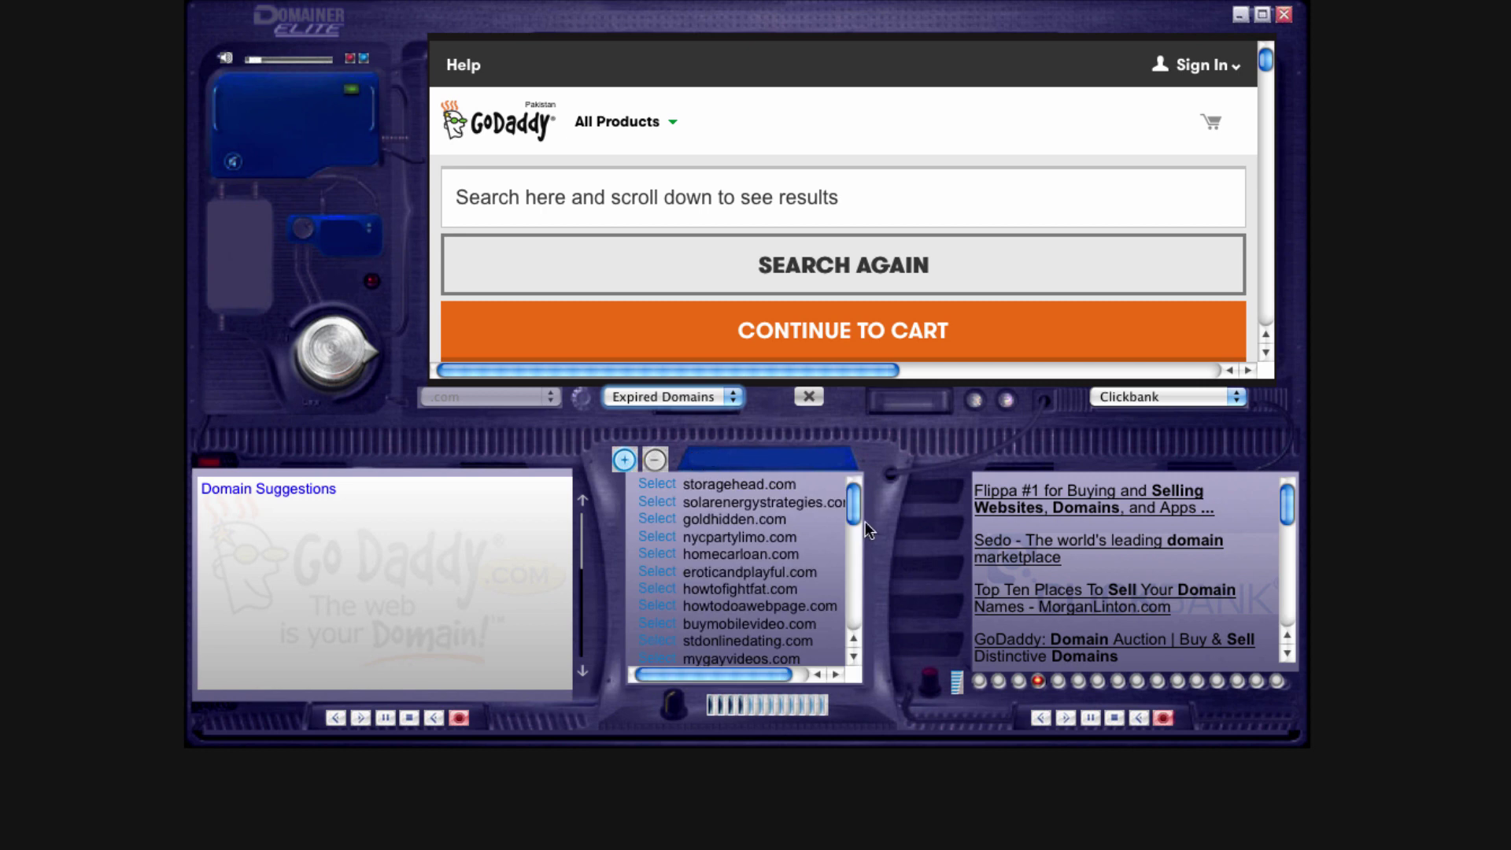
Scroll through expired domains such as solarenergystrategies.com and howtofightfat.com, then open the search-mode dropdown
mouse_move(857, 504)
left_mouse_down()
mouse_move(854, 570)
mouse_move(843, 494)
left_mouse_up()
left_click_drag(853, 490, 853, 491)
left_click(696, 398)
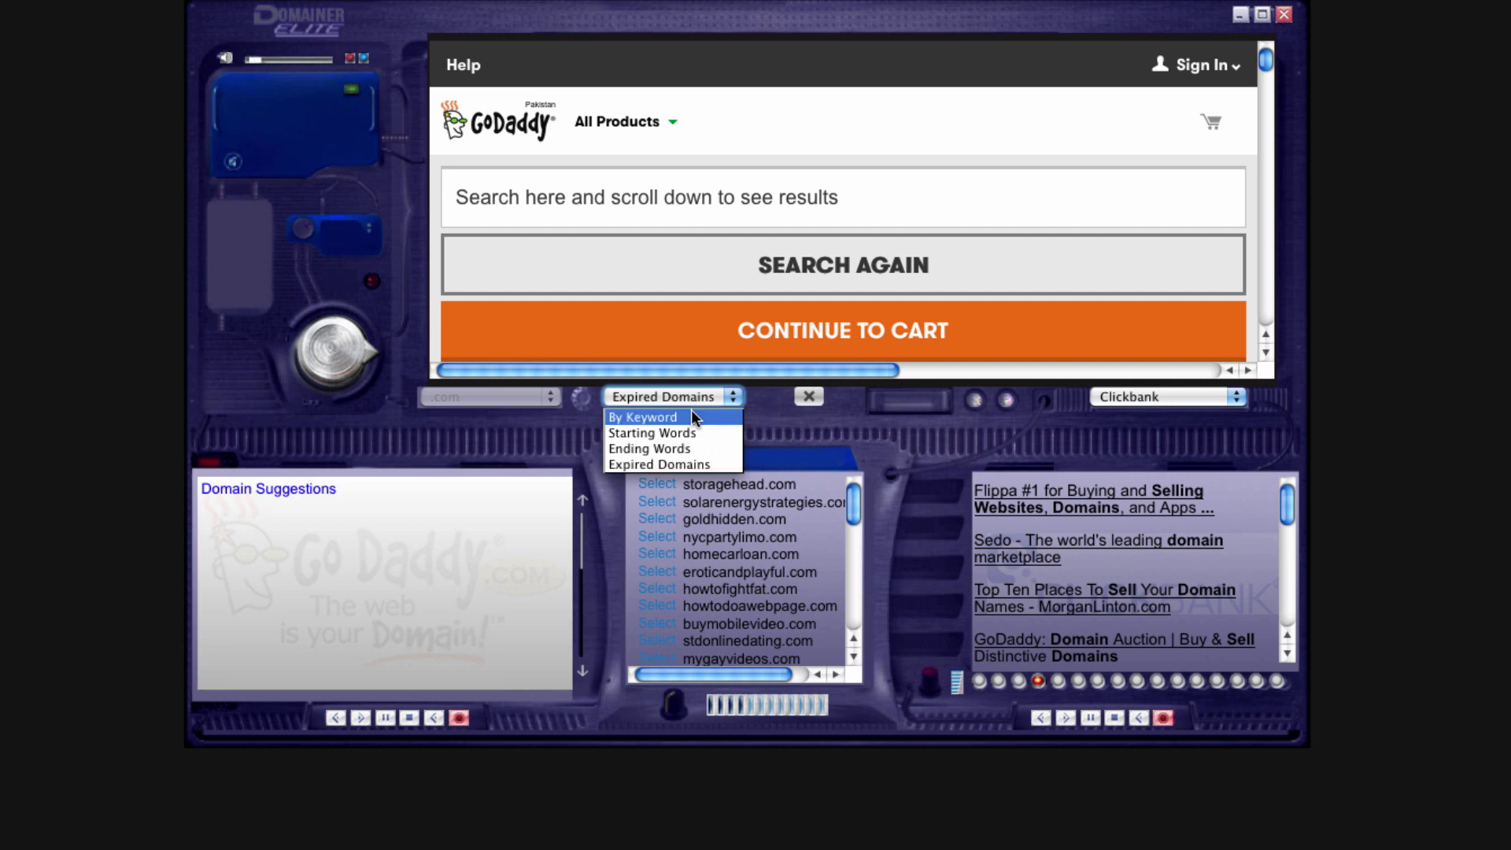
Switch back to By Keyword and search 'school', showing schooltonight.com as available
left_click(691, 416)
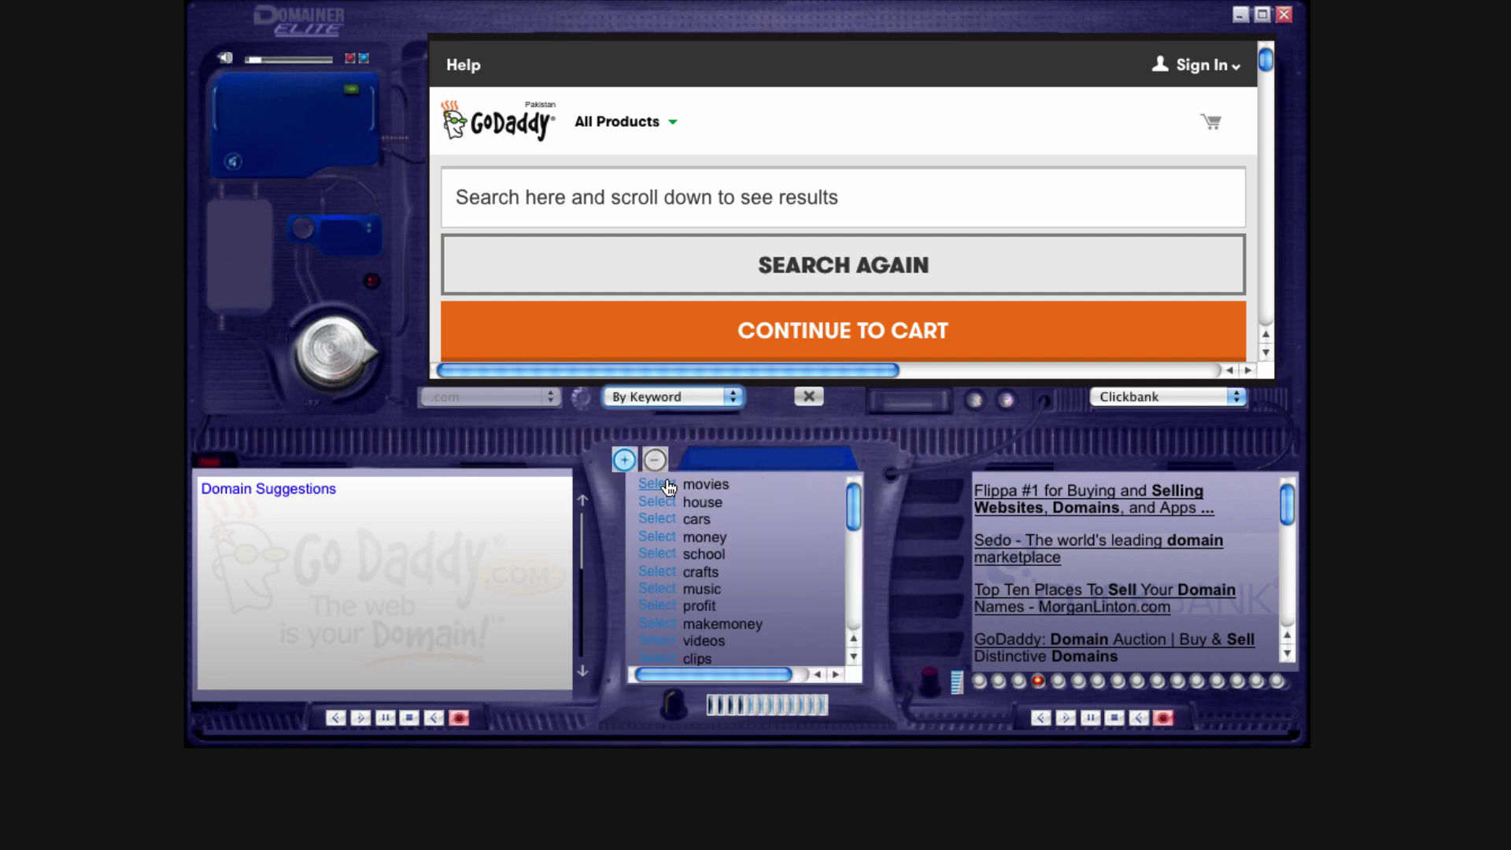
left_click(657, 554)
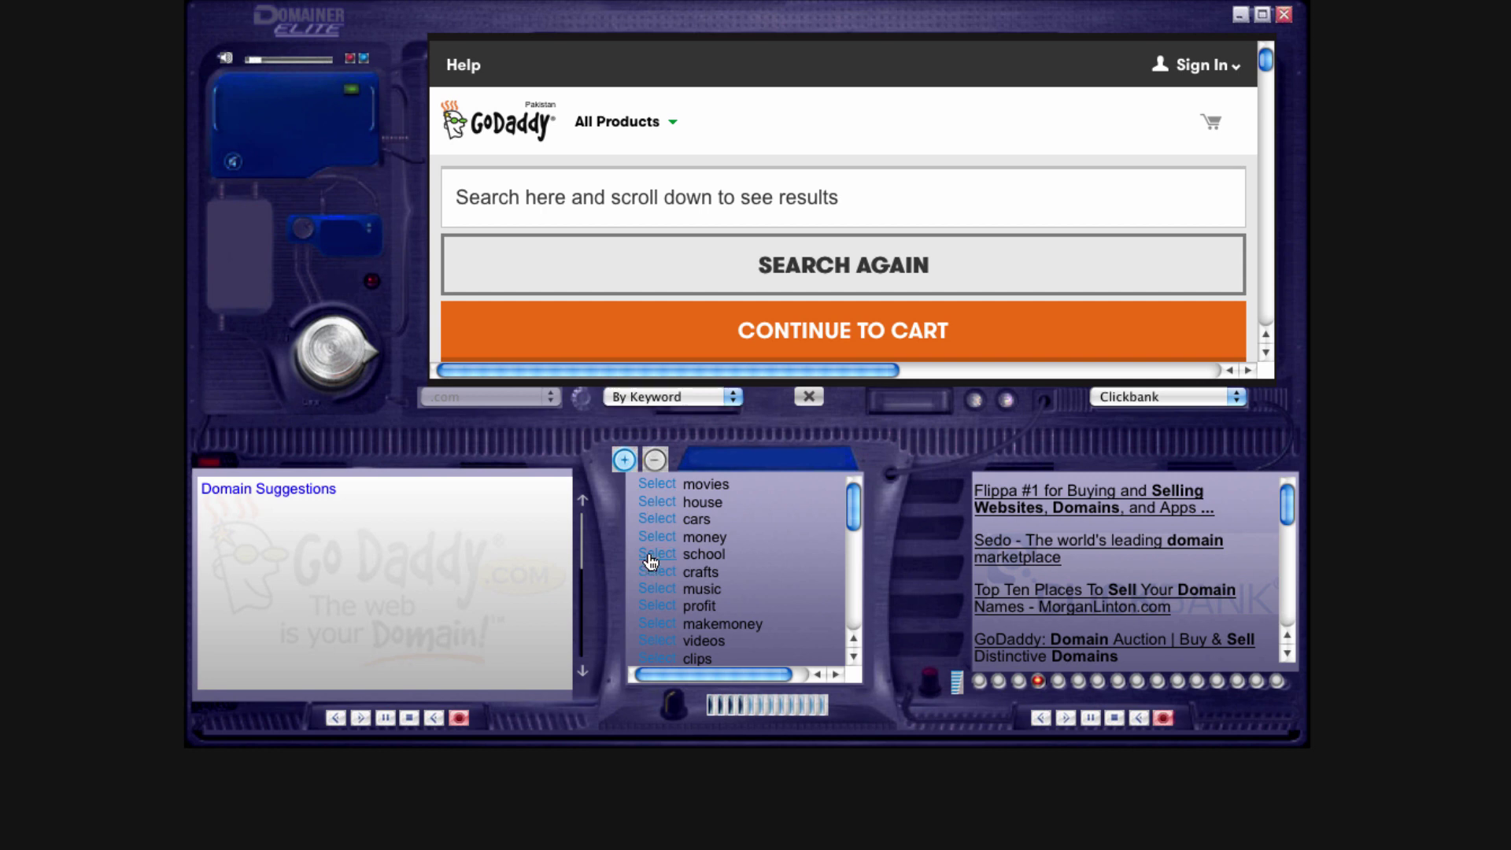
left_click(623, 460)
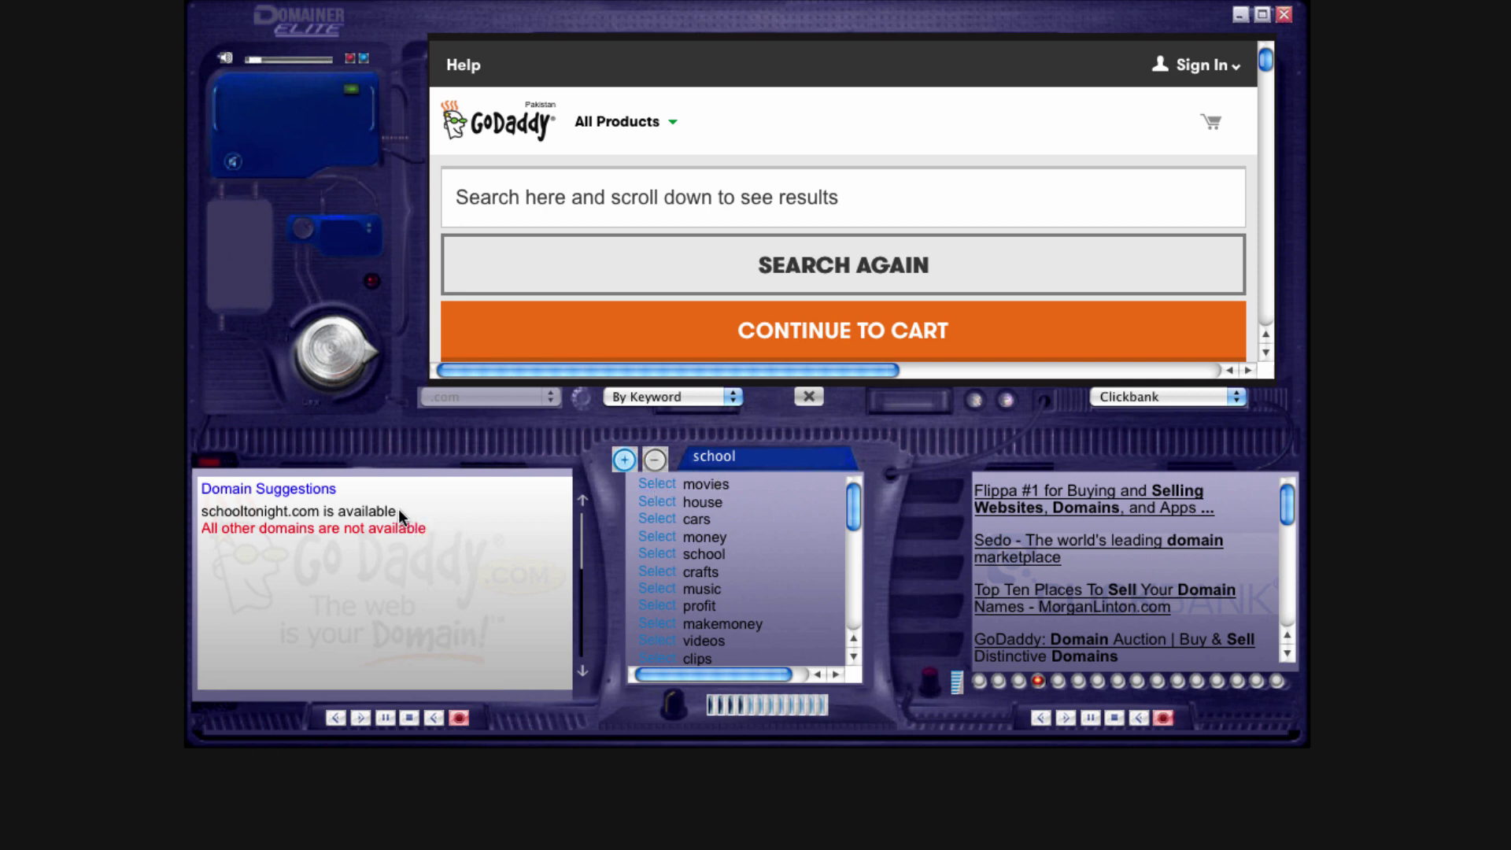
Highlight just schooltonight.com in the school domain suggestions, keeping keyword search mode
left_click_drag(399, 508, 200, 512)
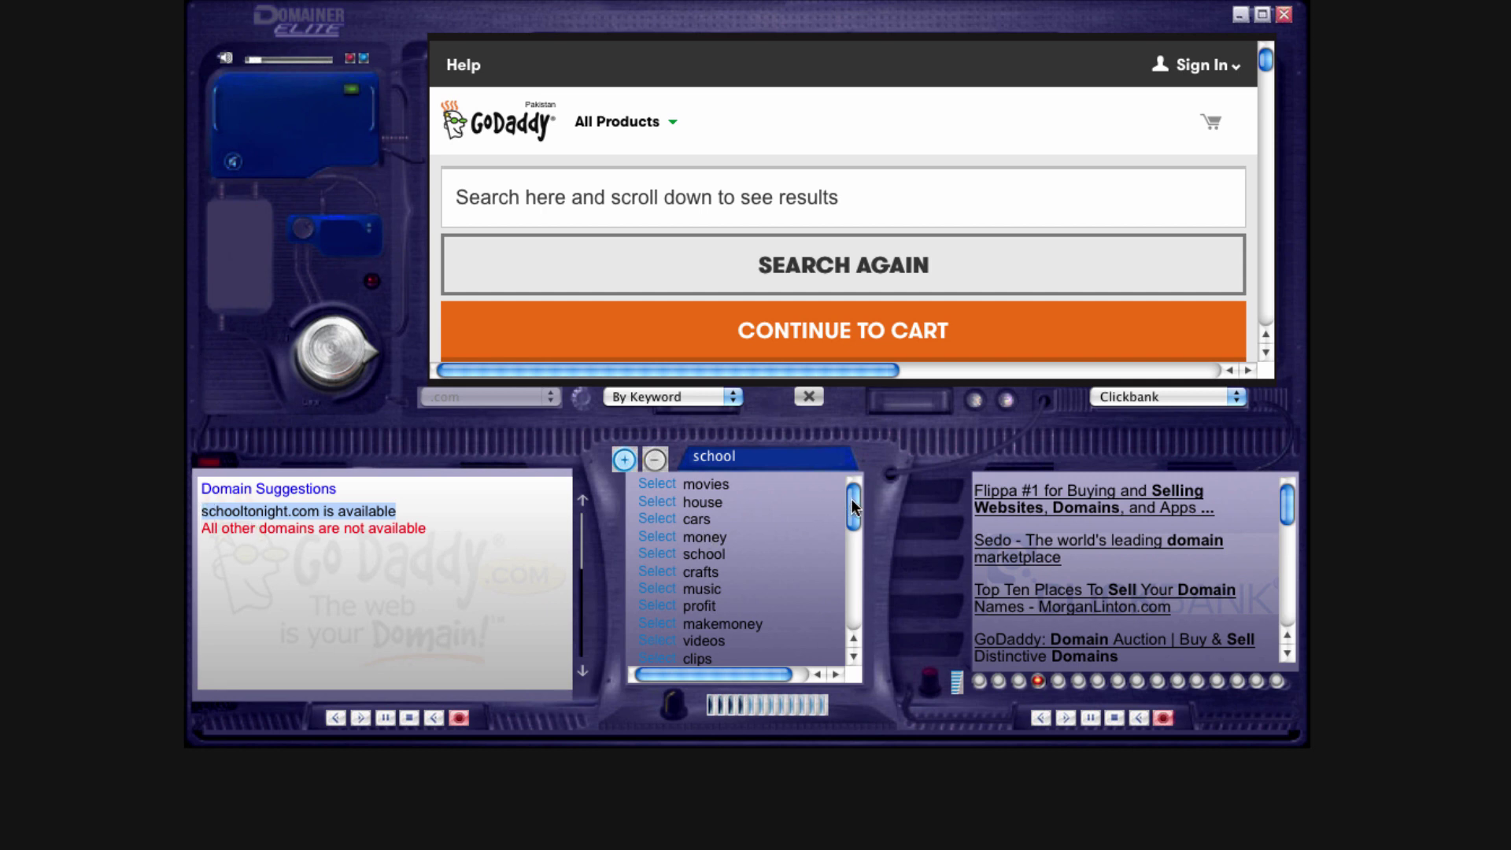
left_click_drag(853, 507, 820, 609)
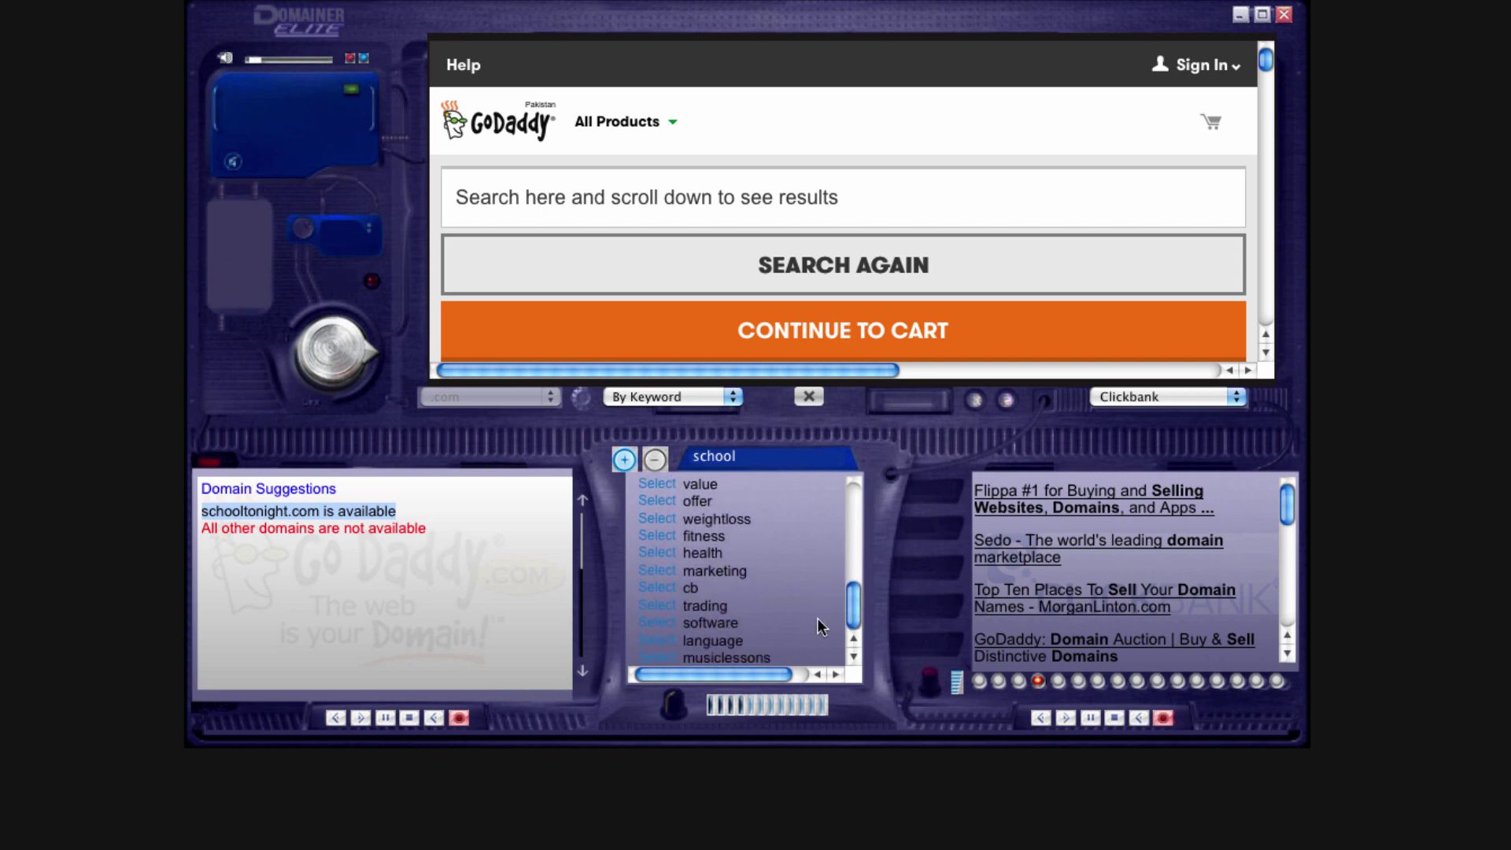
scroll(819, 617, "up", 10)
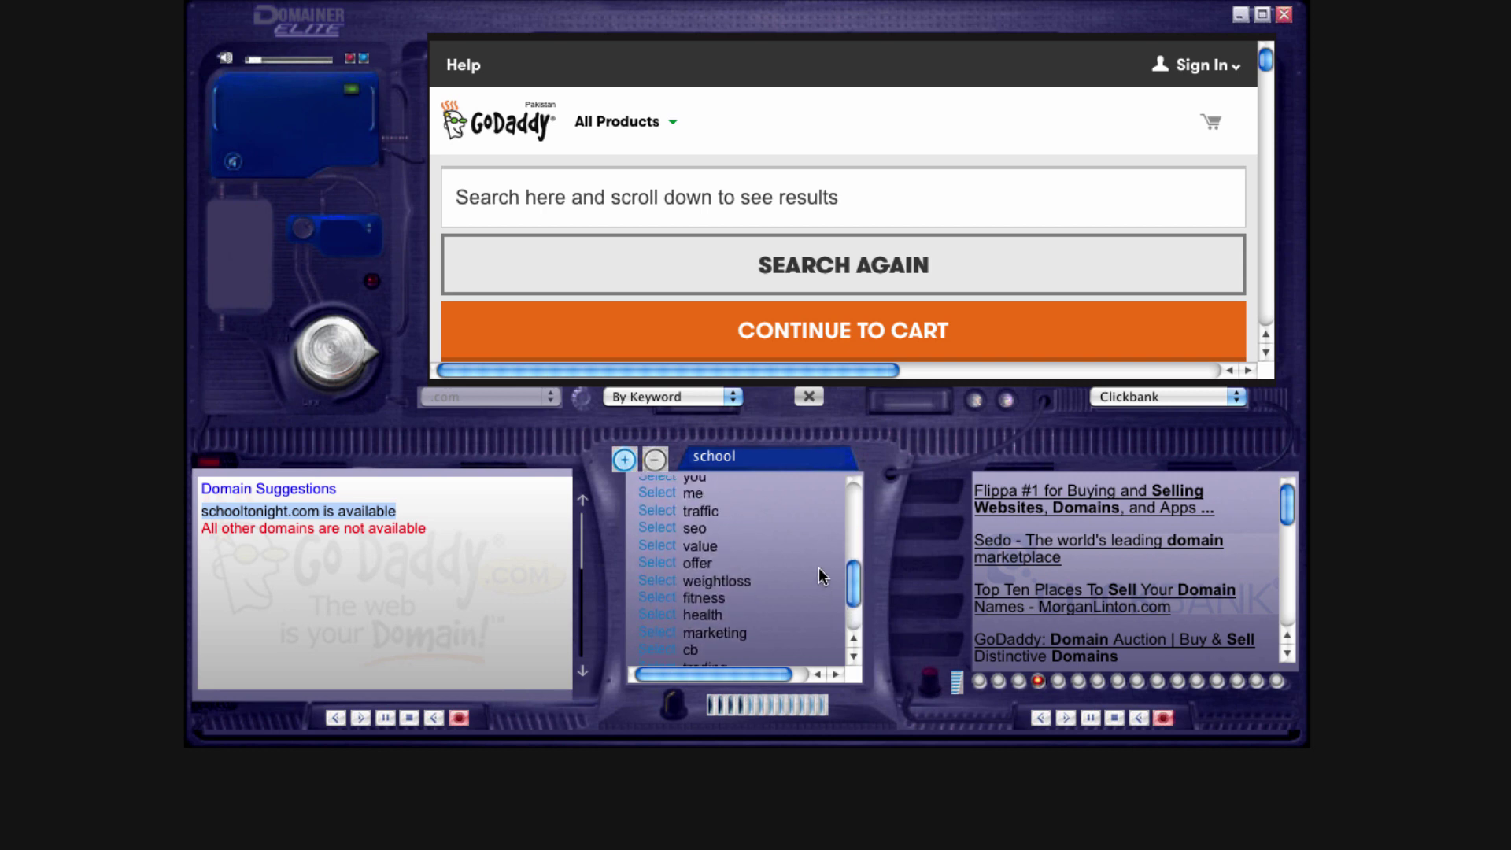
left_click(723, 395)
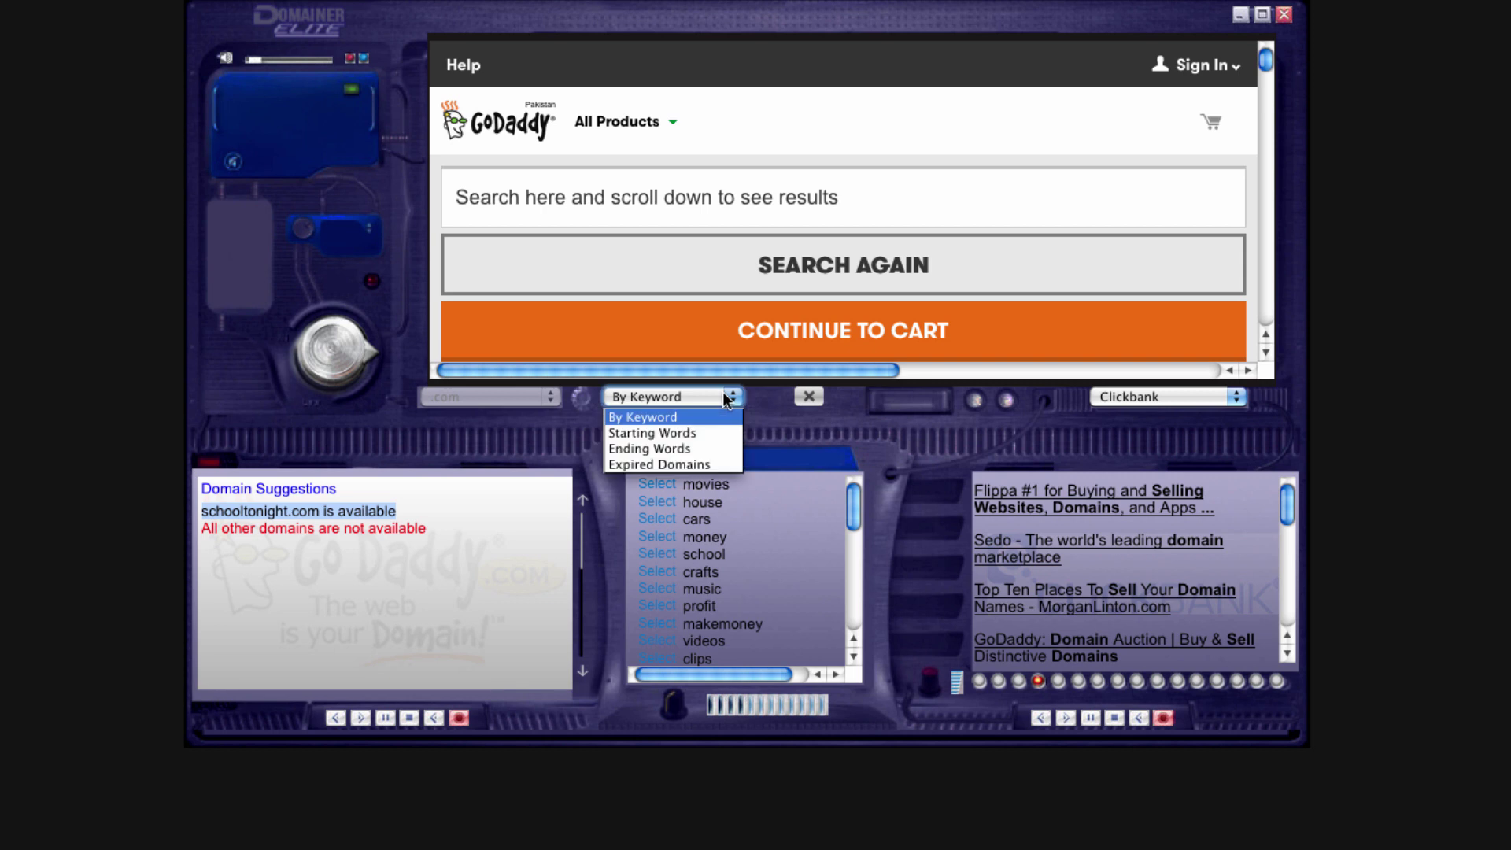
left_click(718, 449)
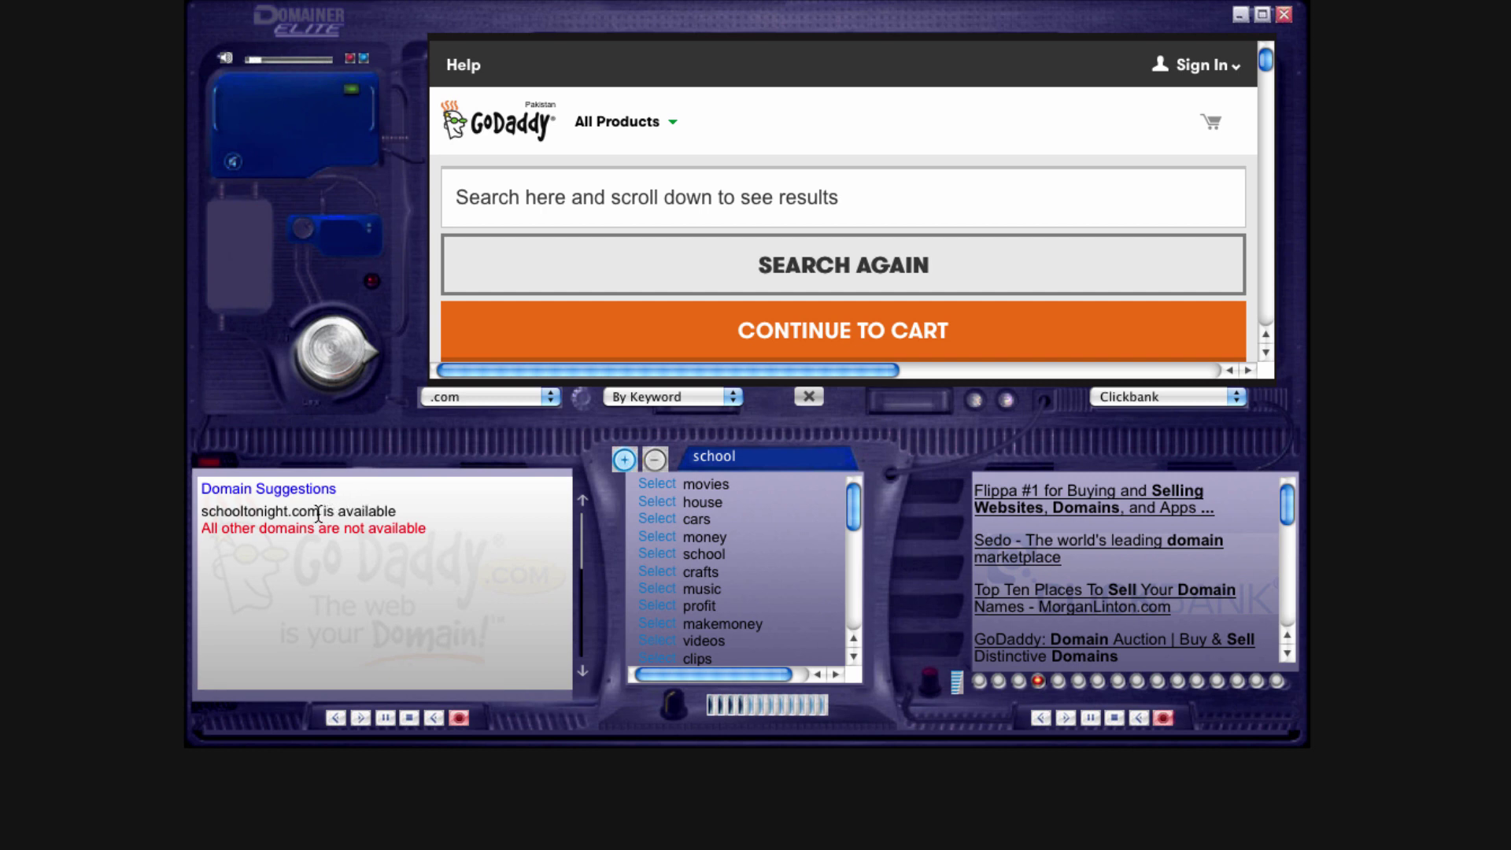
left_click_drag(320, 512, 195, 521)
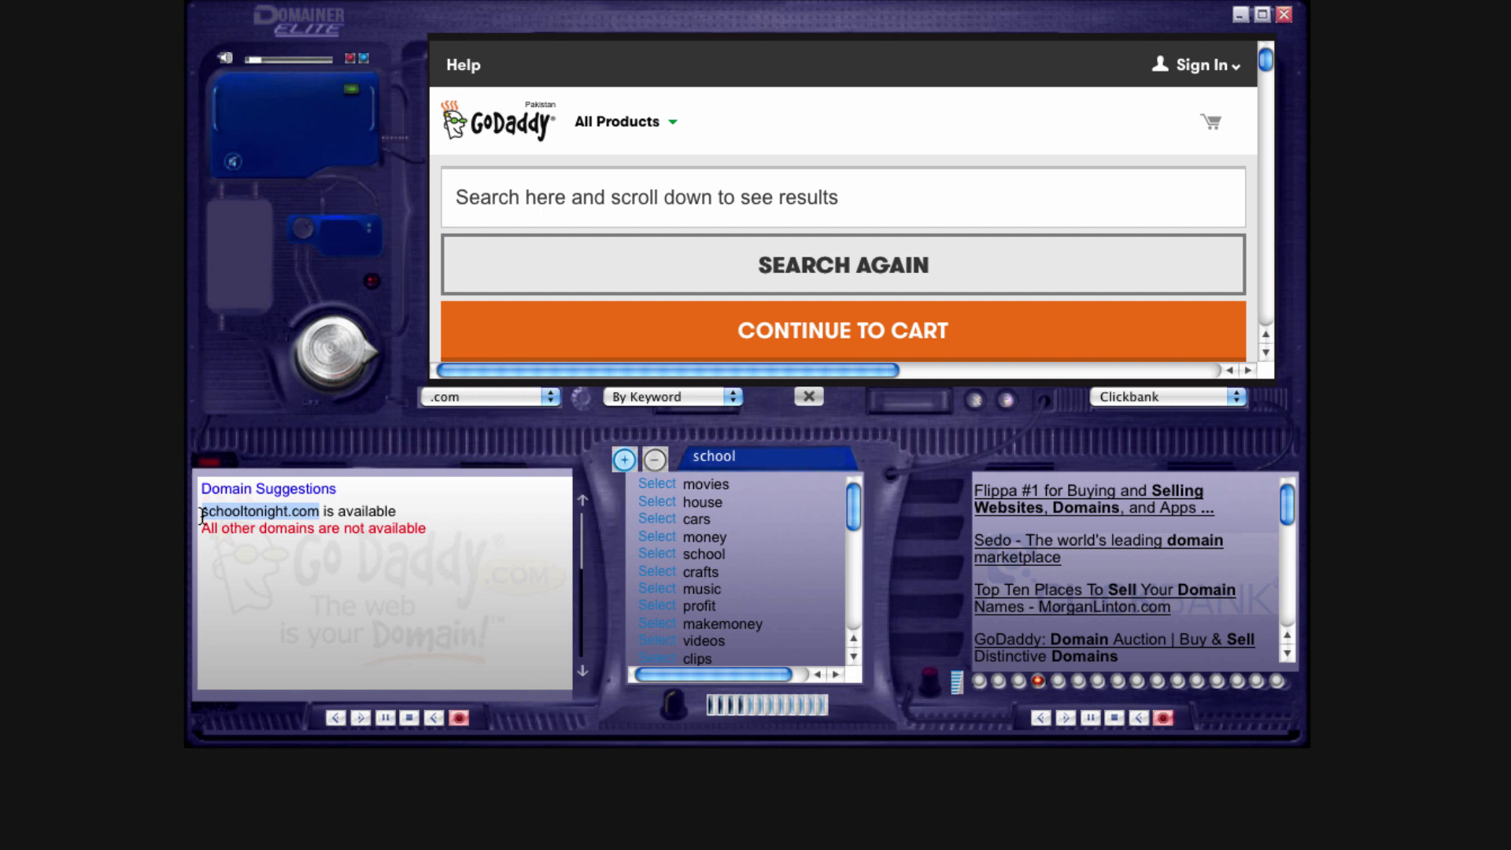
Choose schooltonight.com for purchase at $2.99 in the GoDaddy search results
left_click(558, 204)
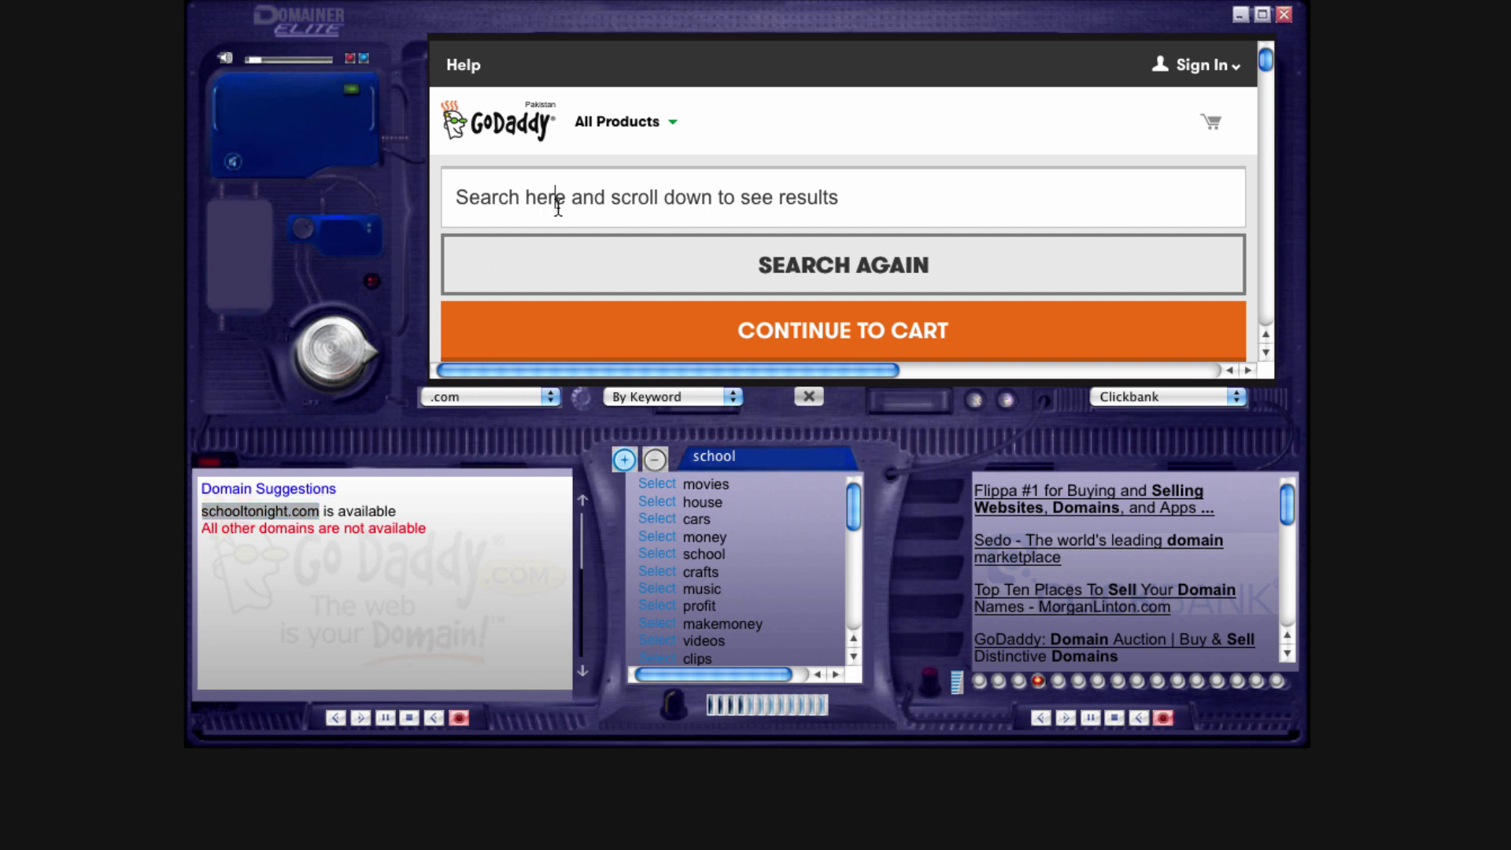
left_click_drag(1265, 60, 1267, 88)
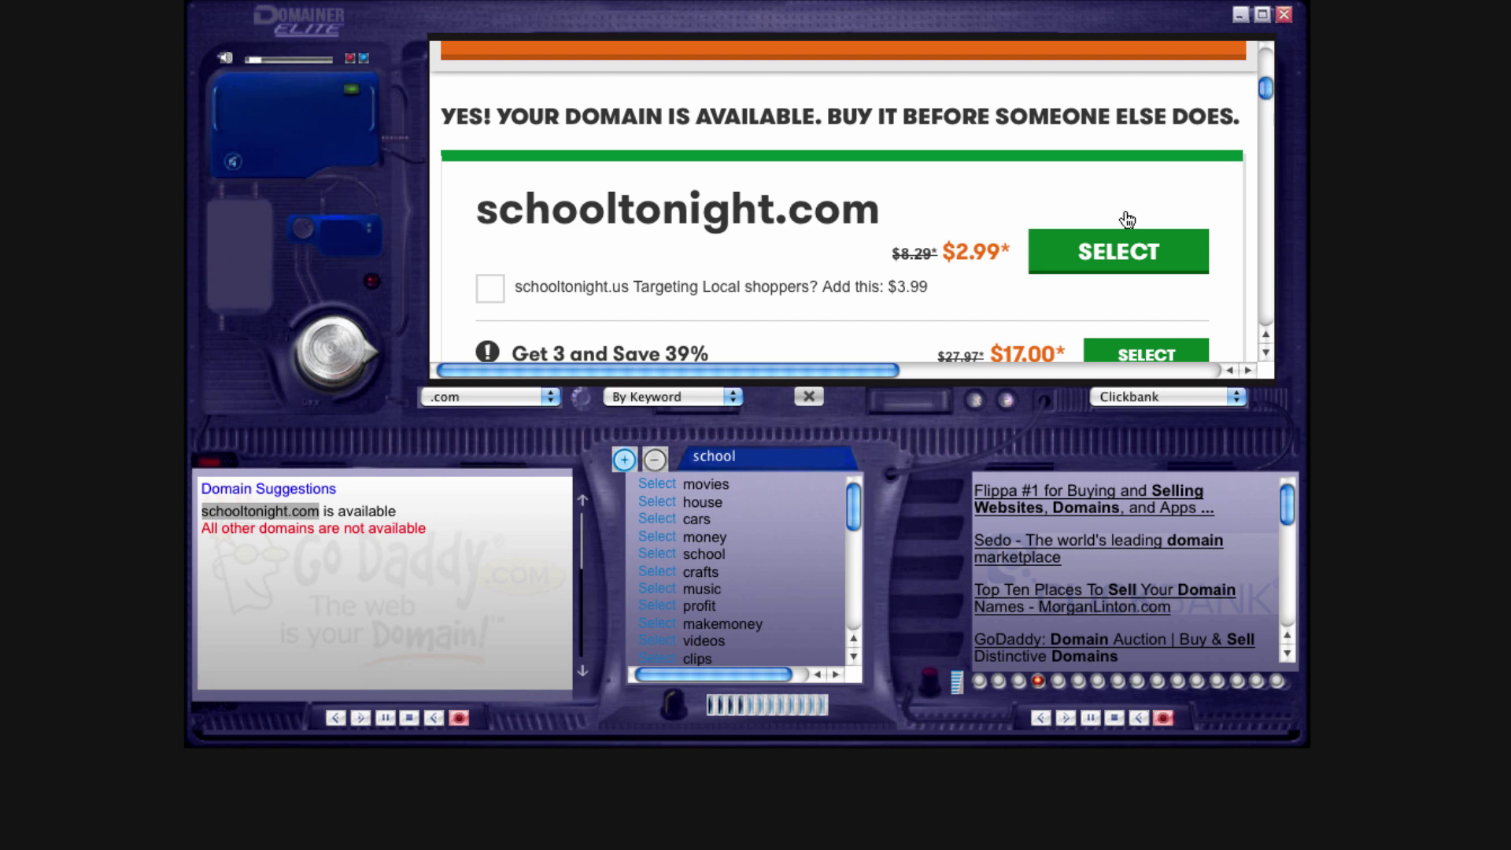
left_click(1106, 256)
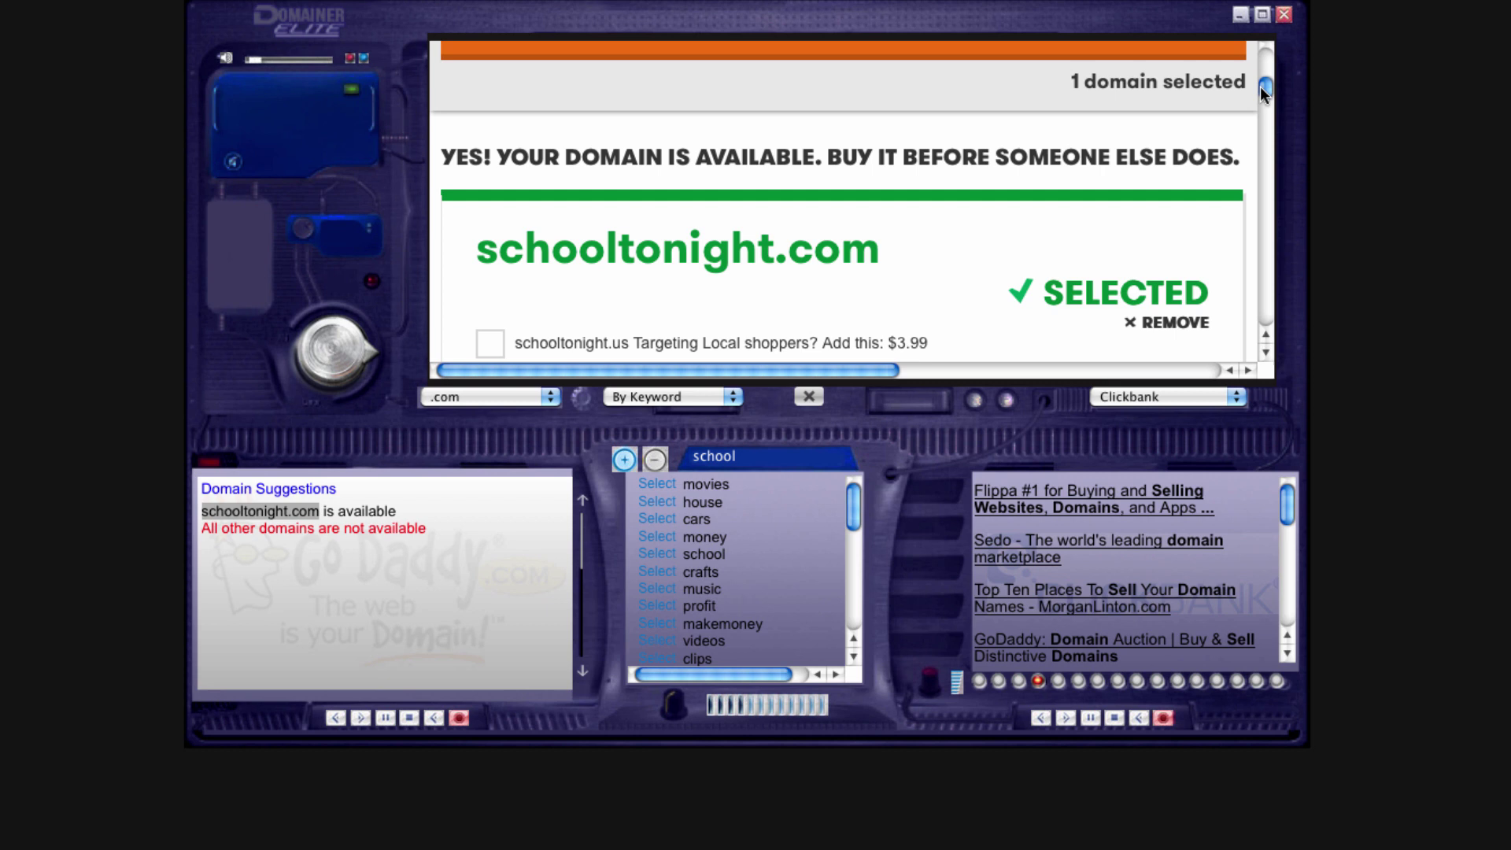
left_click_drag(1262, 86, 1261, 55)
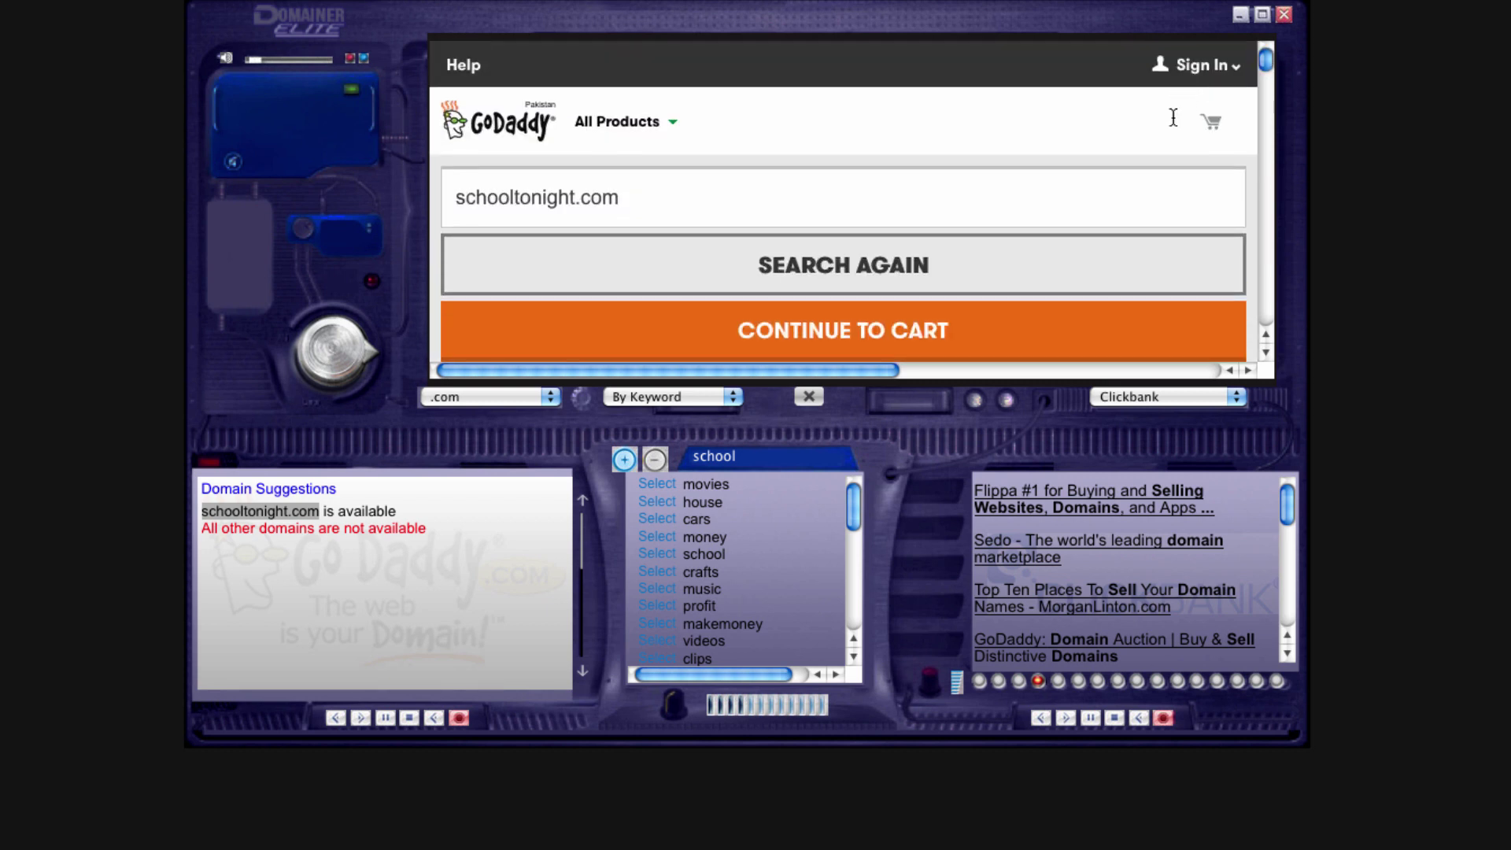
Launch Flippa in an enlarged browser window on its Buy Domain Names page, then move it aside
left_click(1056, 493)
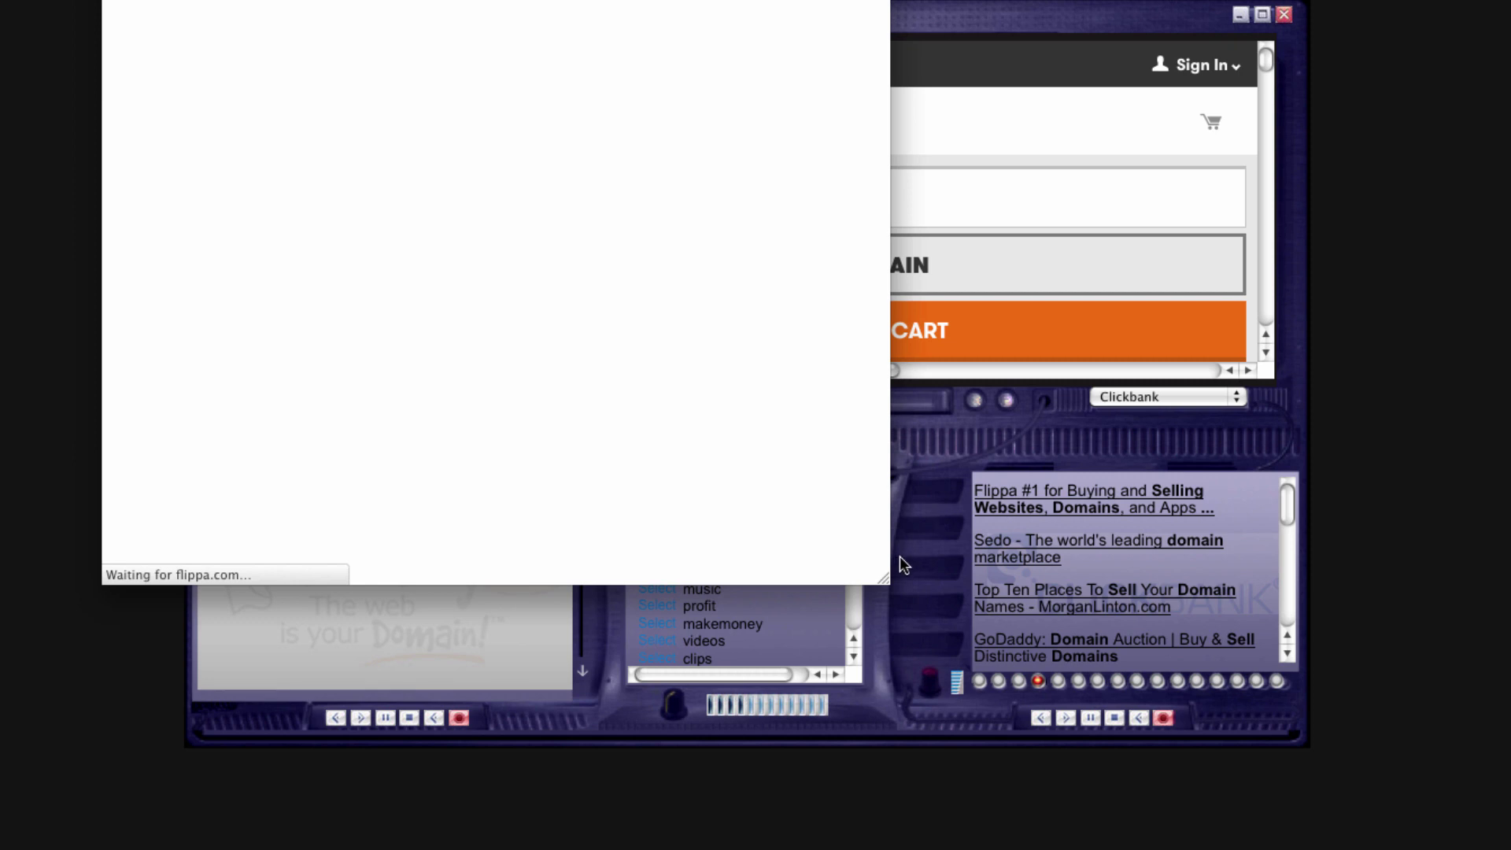
left_click_drag(883, 577, 1088, 737)
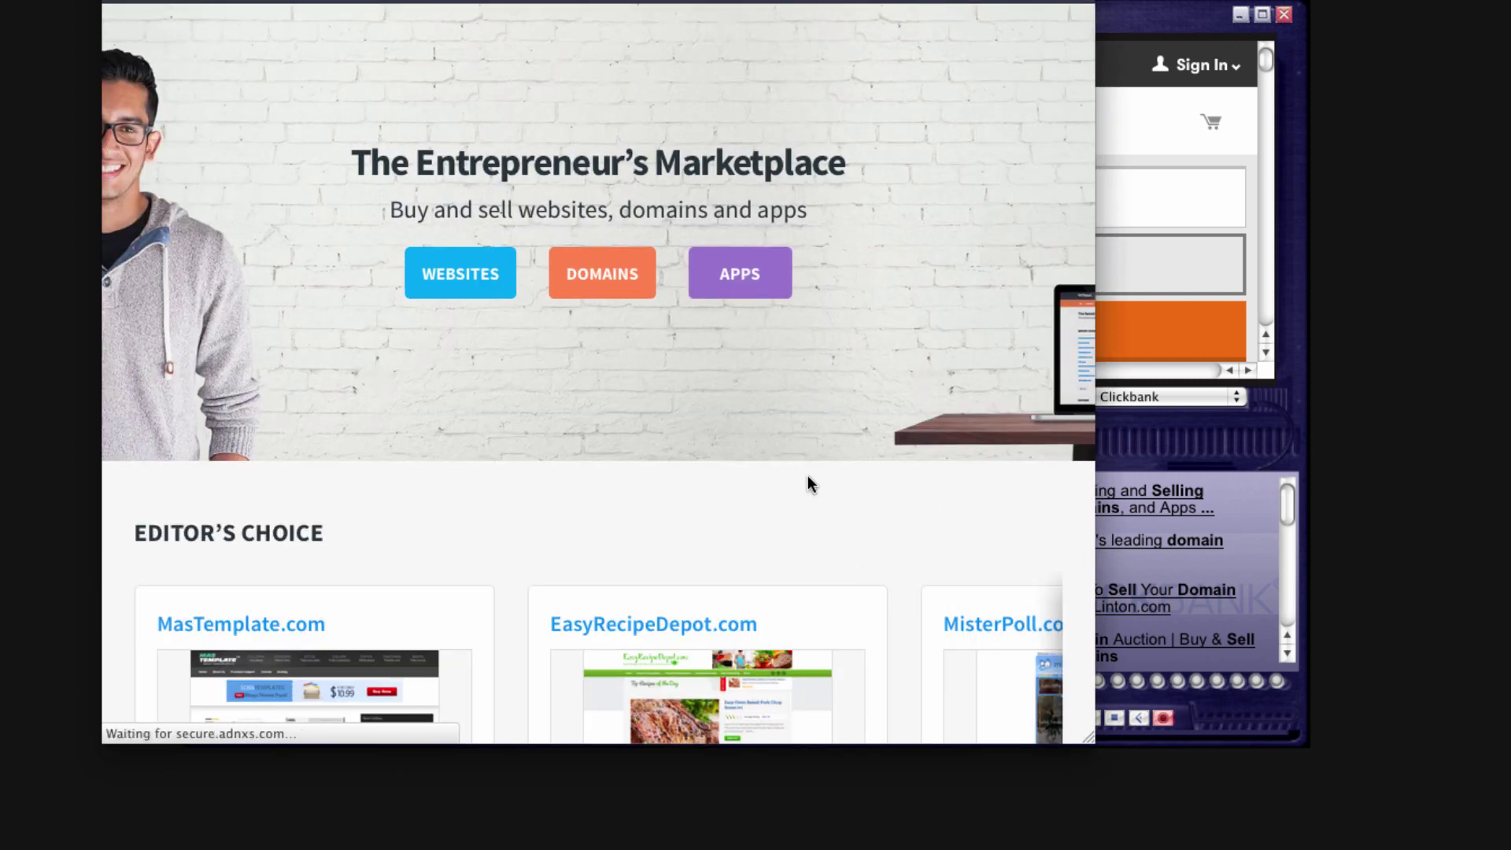
left_click(617, 281)
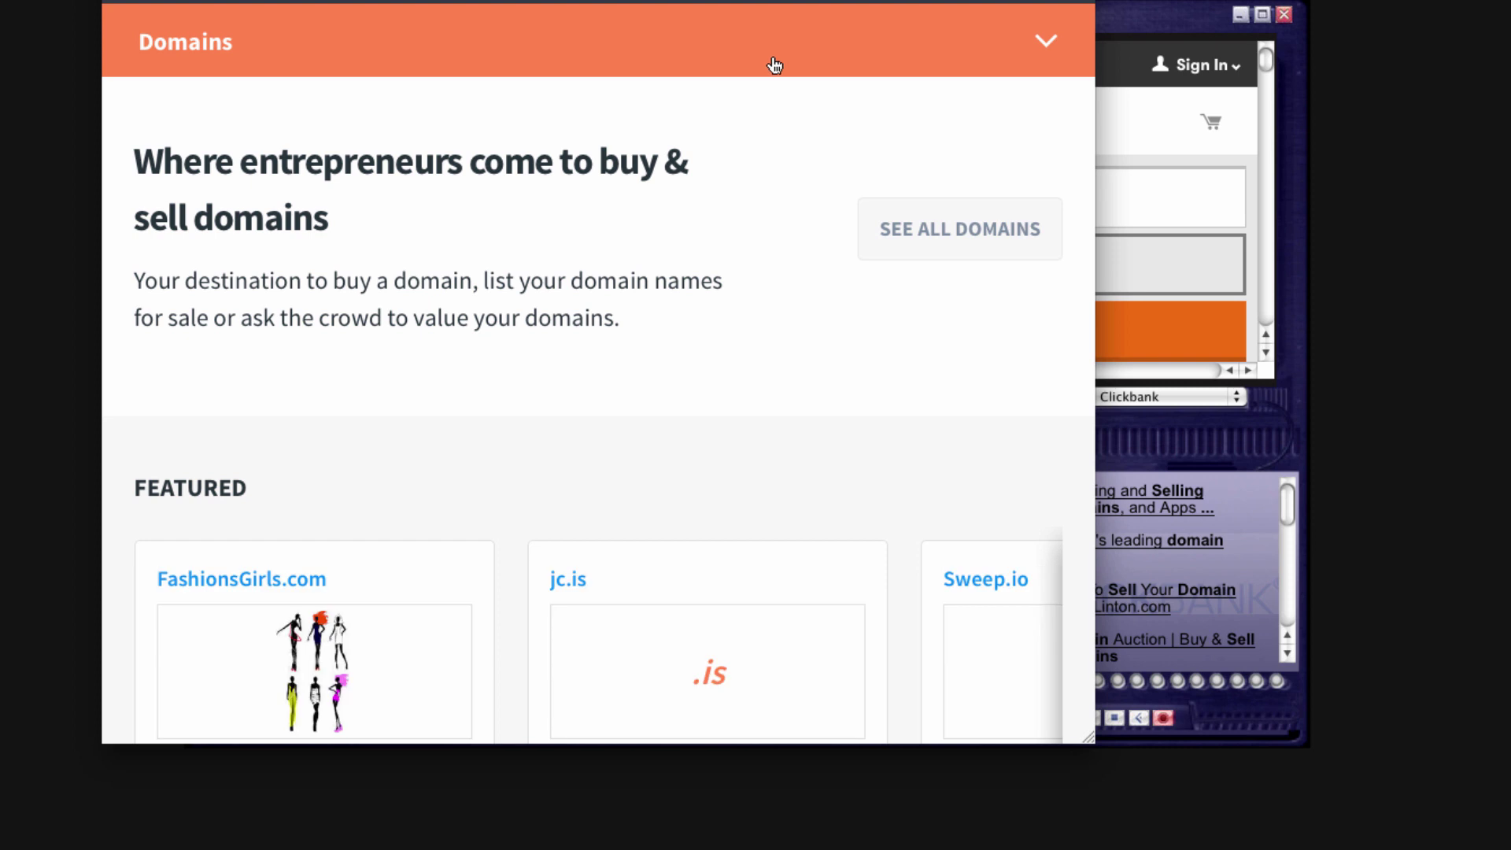
left_click_drag(541, 3, 1108, 809)
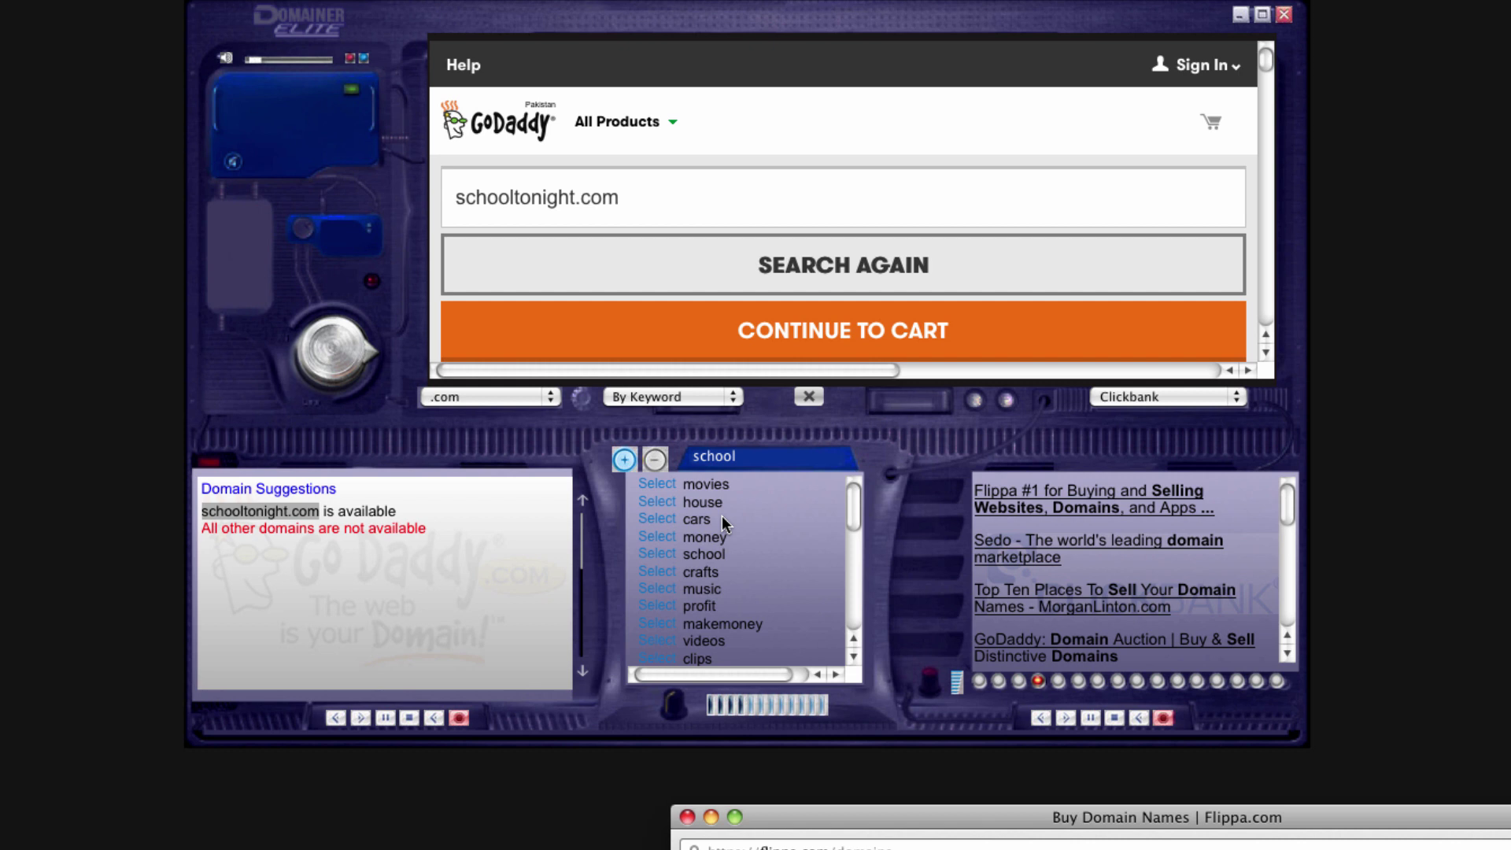
Bring Domainer Elite back to the front and switch its search mode to Starting Words
key("super+h")
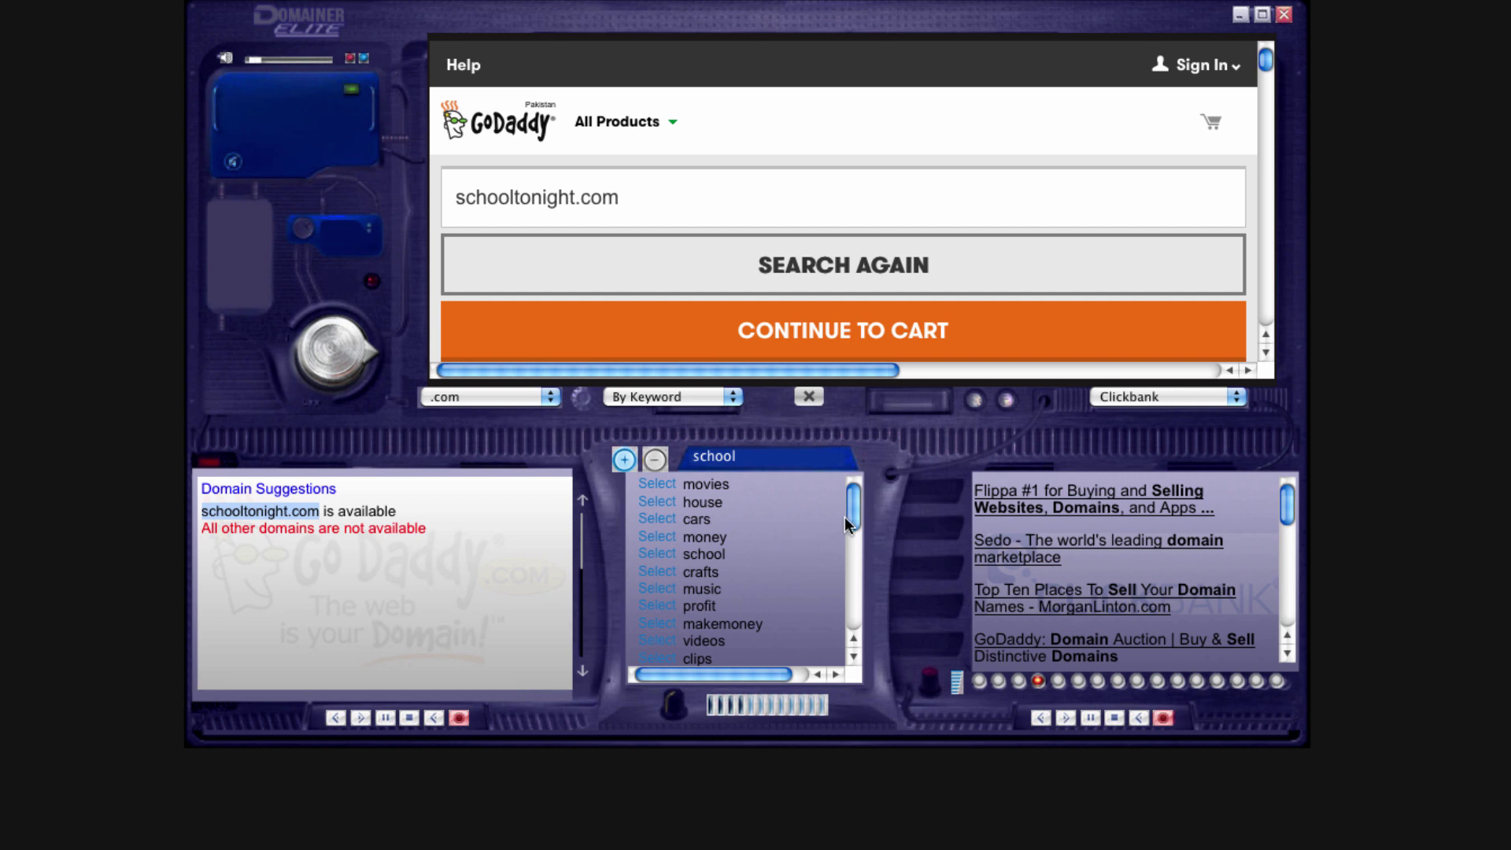
mouse_move(850, 512)
left_mouse_down()
mouse_move(839, 629)
mouse_move(834, 506)
left_mouse_up()
left_click(688, 395)
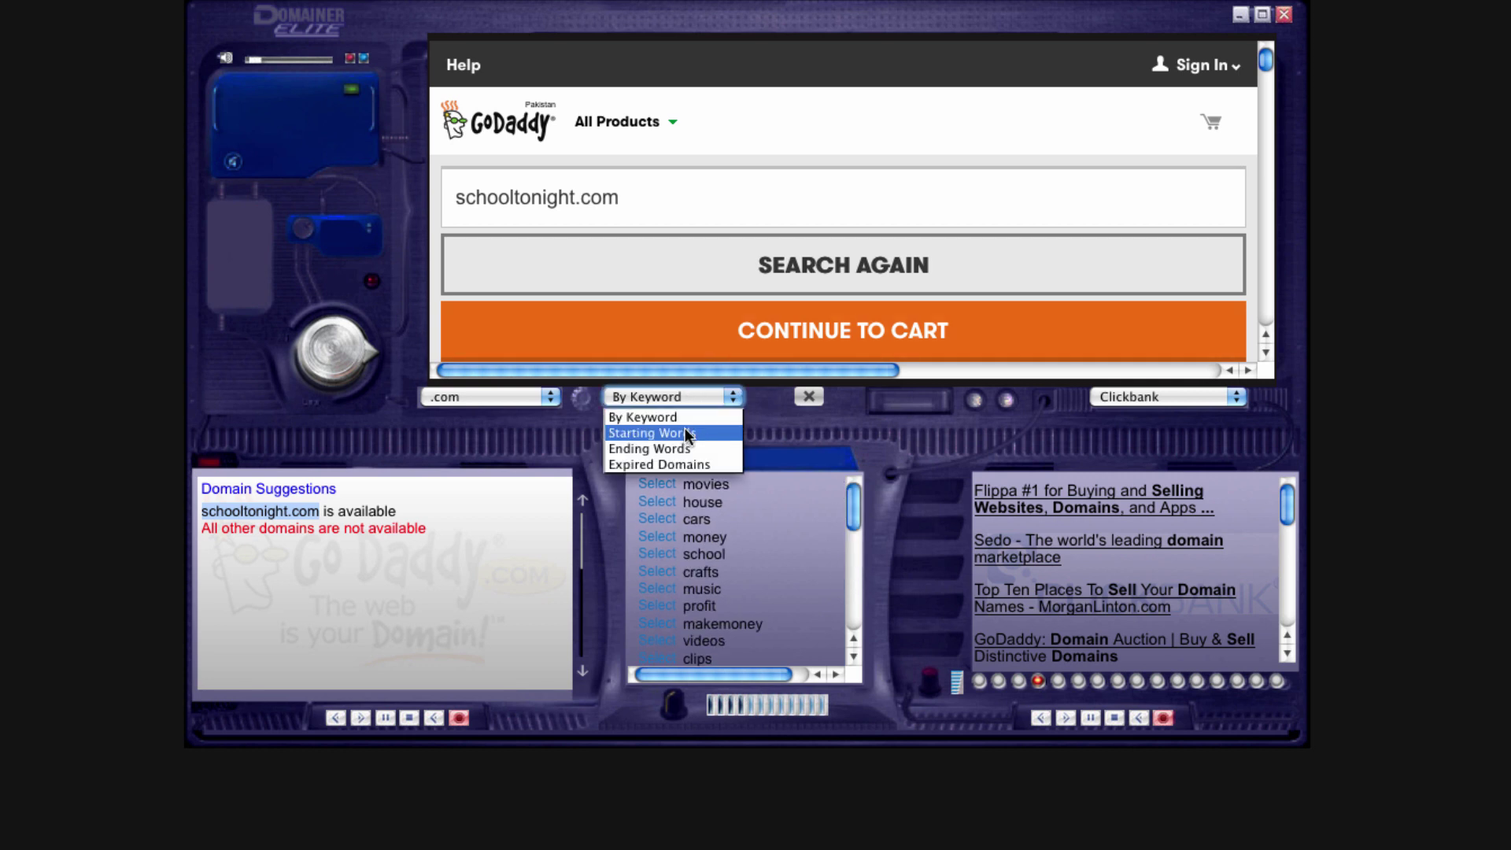
left_click(686, 433)
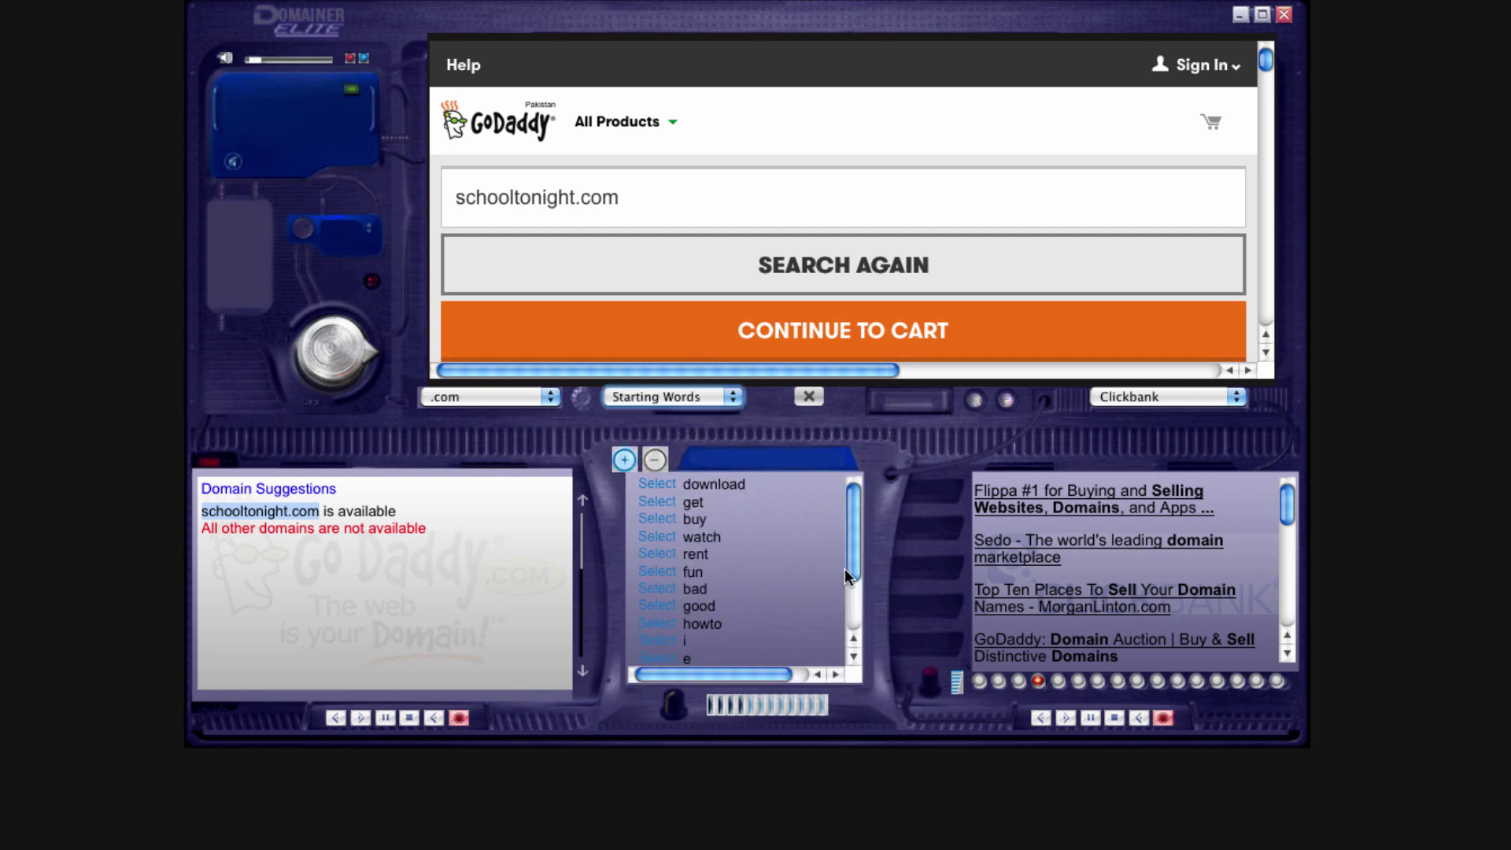
Set howto as the only starting word, removing the duplicate, and search for domains
left_click(661, 624)
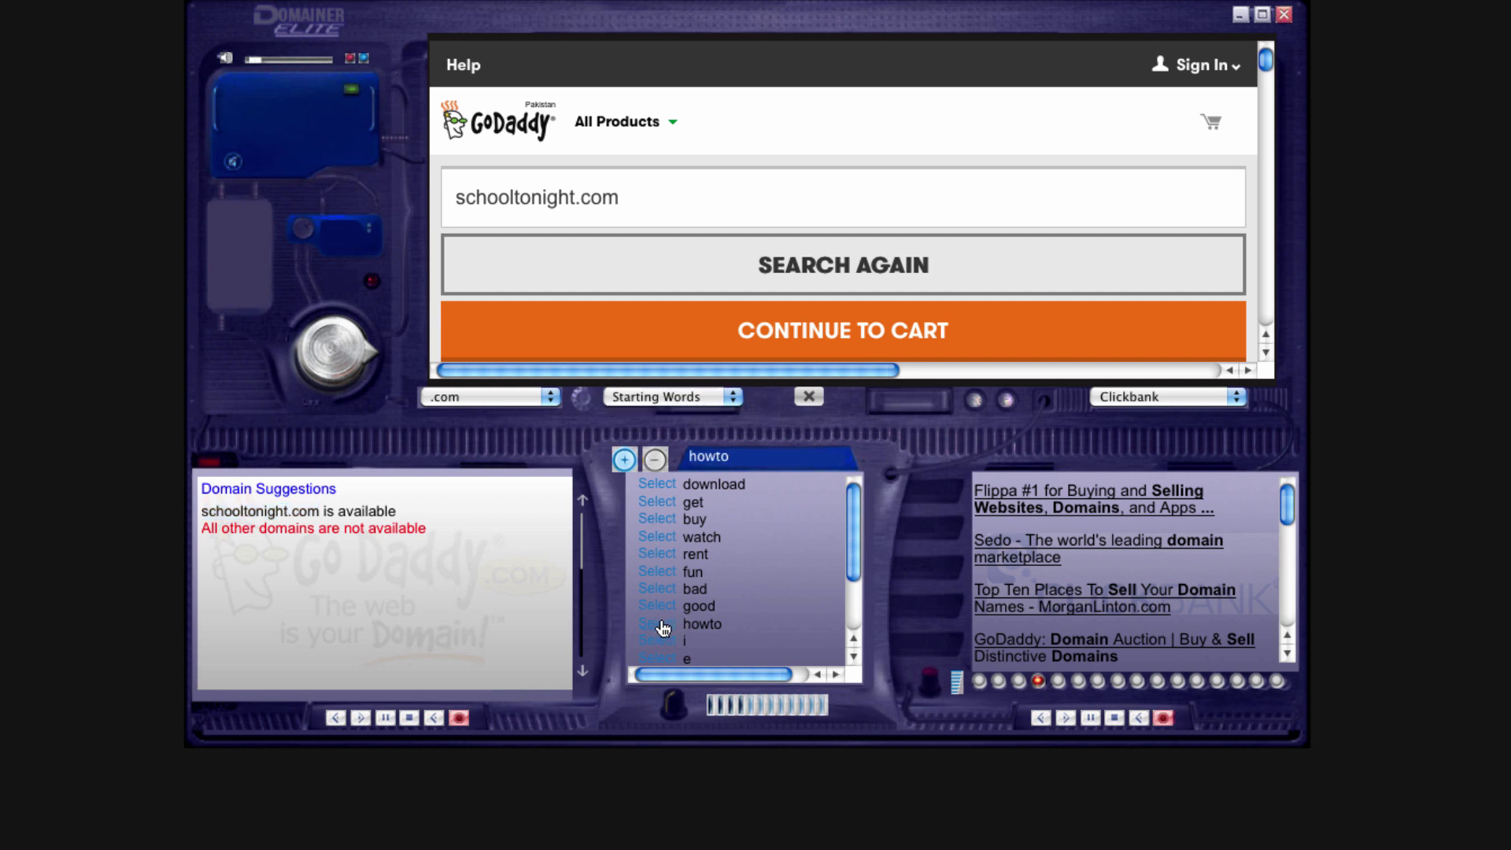
left_click(663, 628)
left_click_drag(731, 454, 838, 462)
key("BackSpace")
left_click(626, 461)
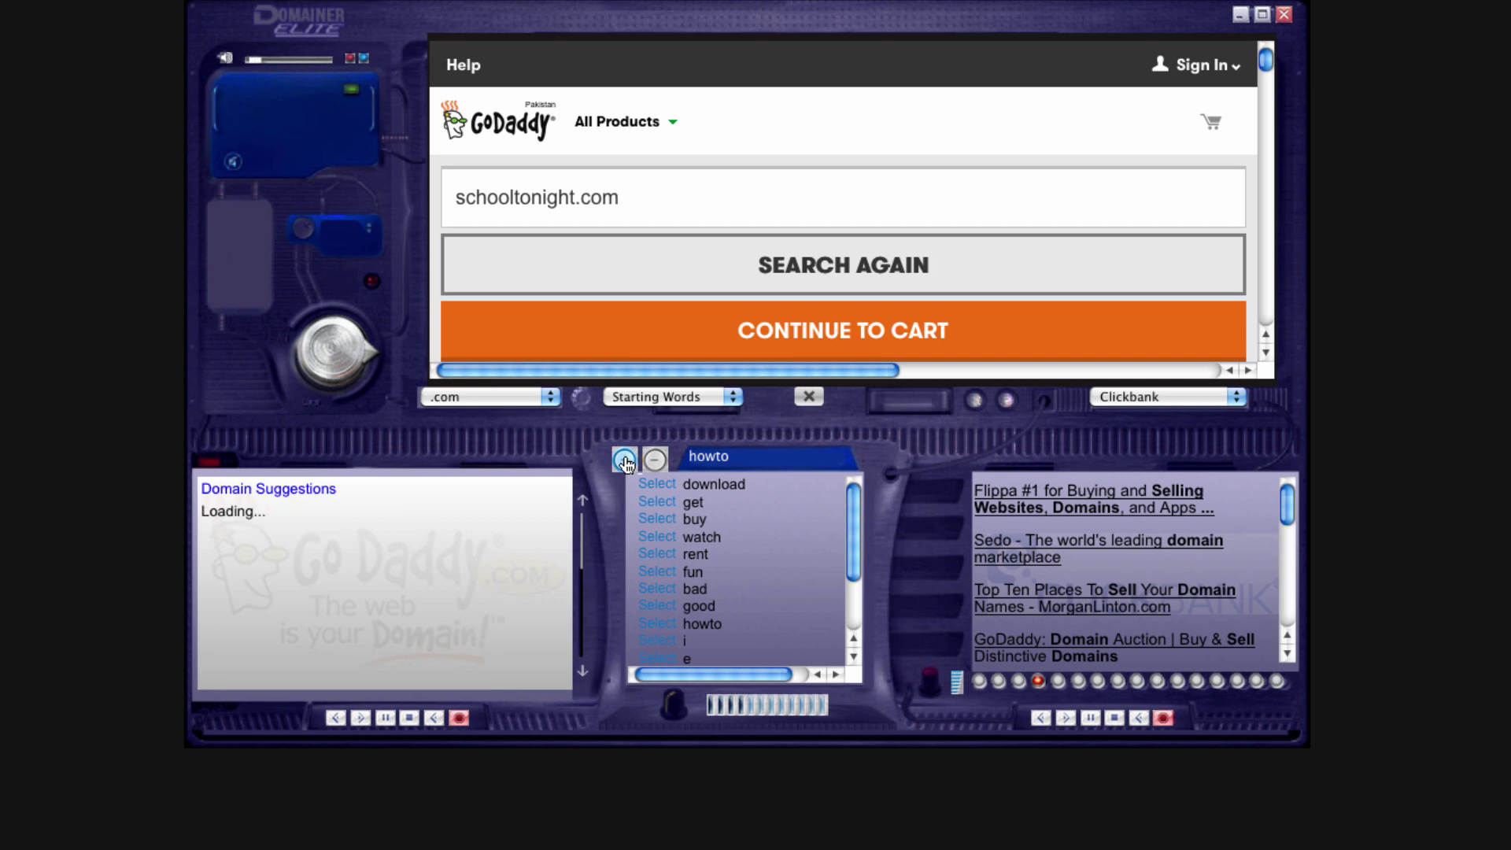